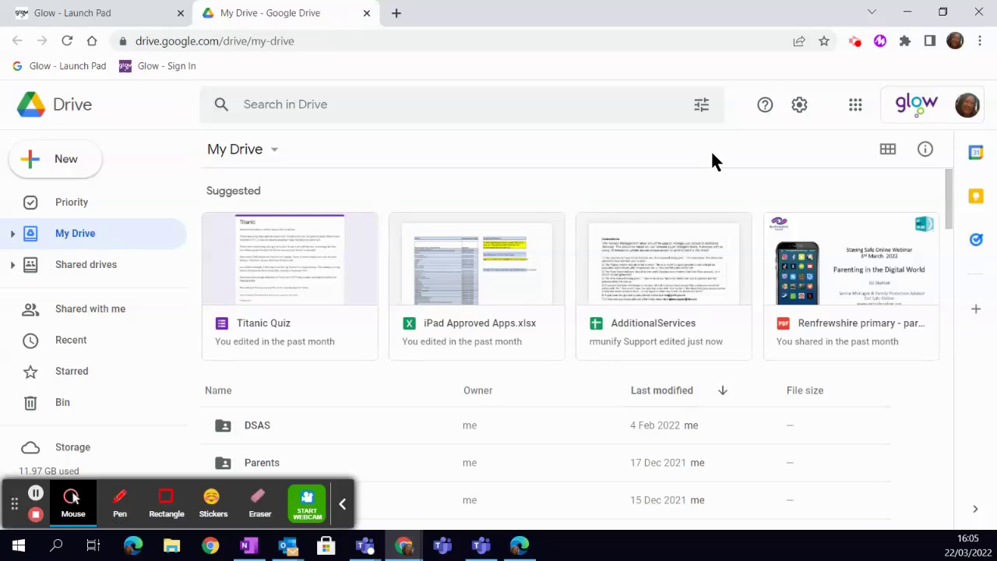
Step: Launch Jamboard from Google Drive's apps grid, scrolling down the grid to find it
click(855, 106)
scroll(876, 284, down, 1)
scroll(880, 280, down, 3)
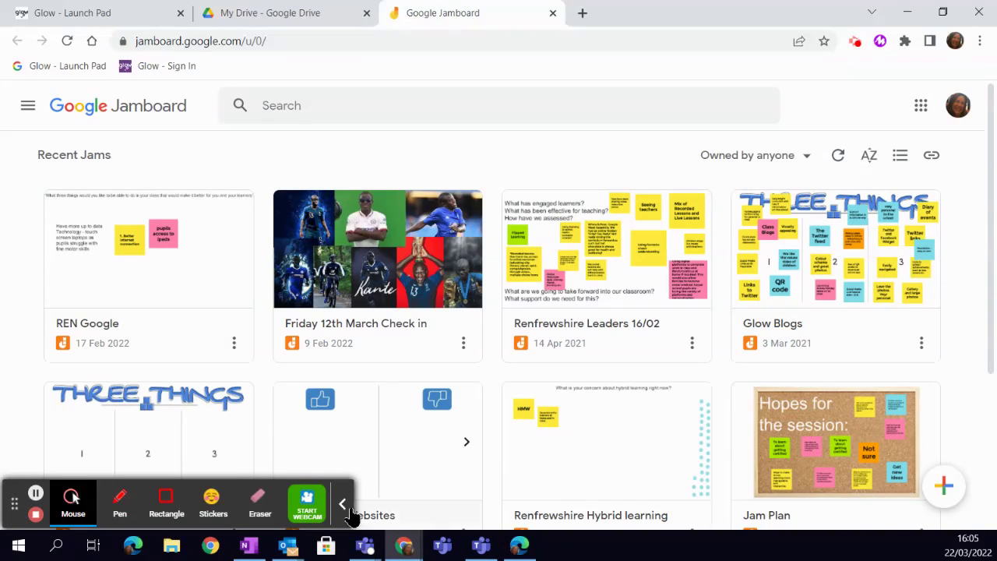
Step: Start a new blank 'Untitled Jam' with the + New Jam button
click(342, 504)
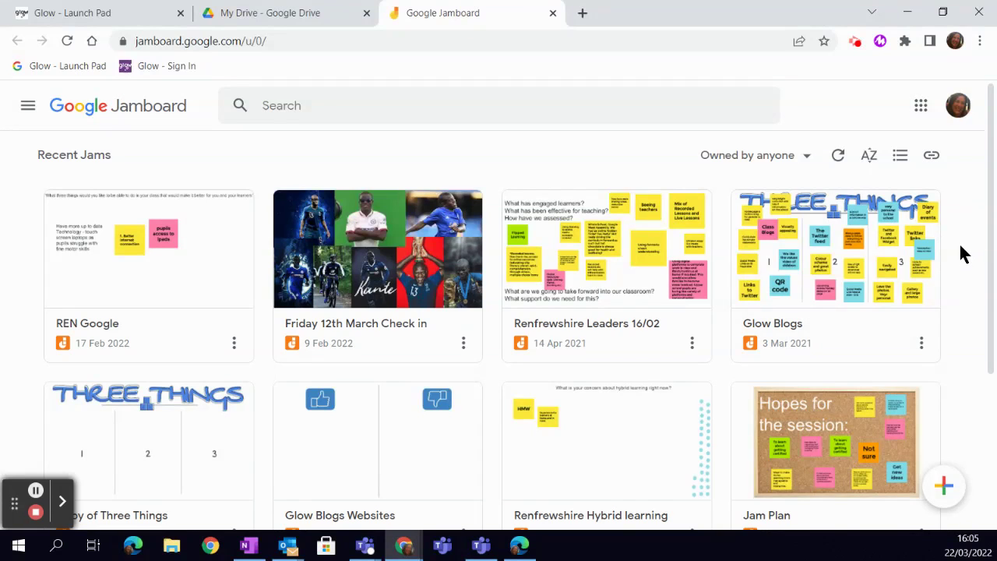
click(950, 491)
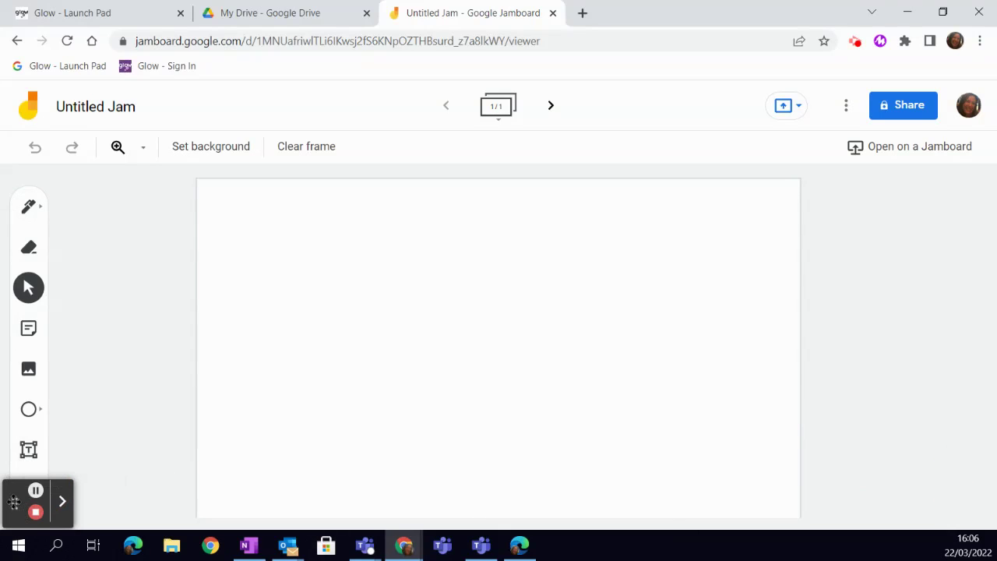
Step: Draw a red squiggle across the upper left of the frame with a thick marker pen
drag(15, 503, 936, 492)
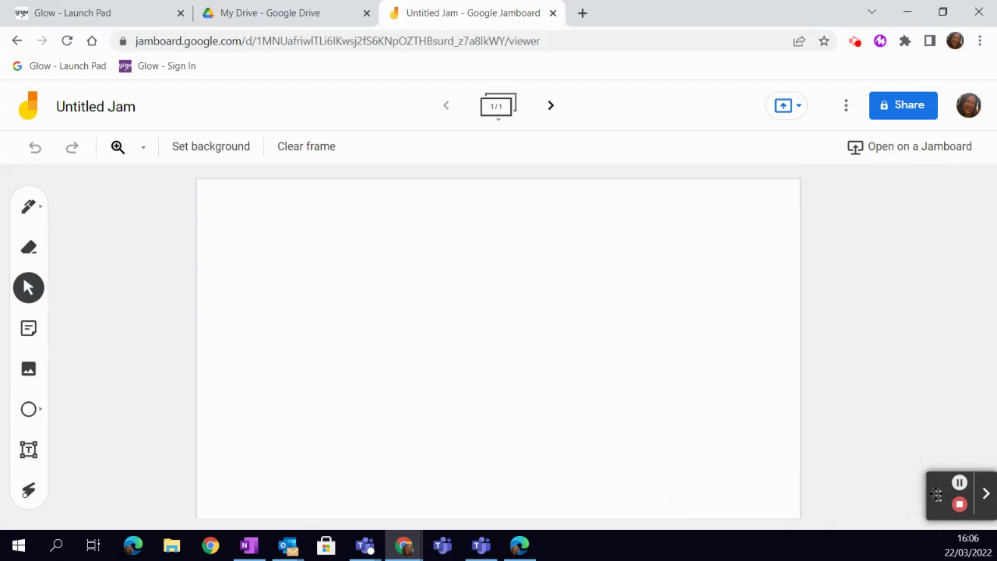
click(41, 212)
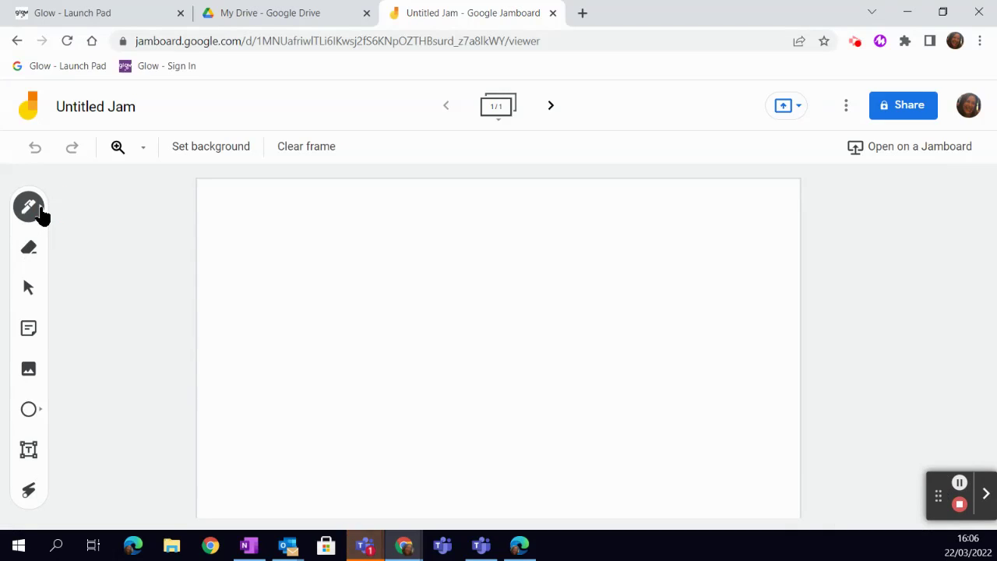
click(41, 212)
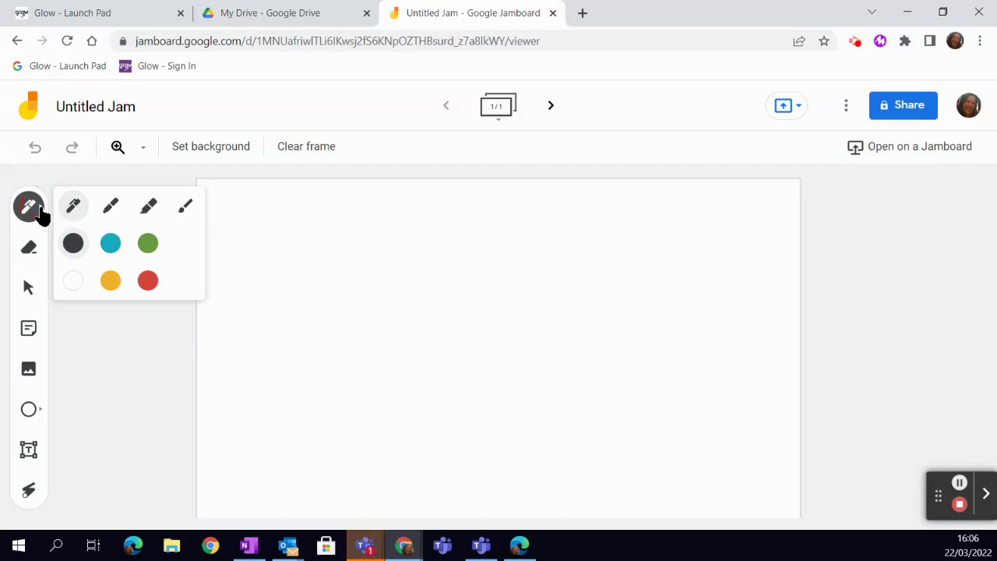
click(148, 208)
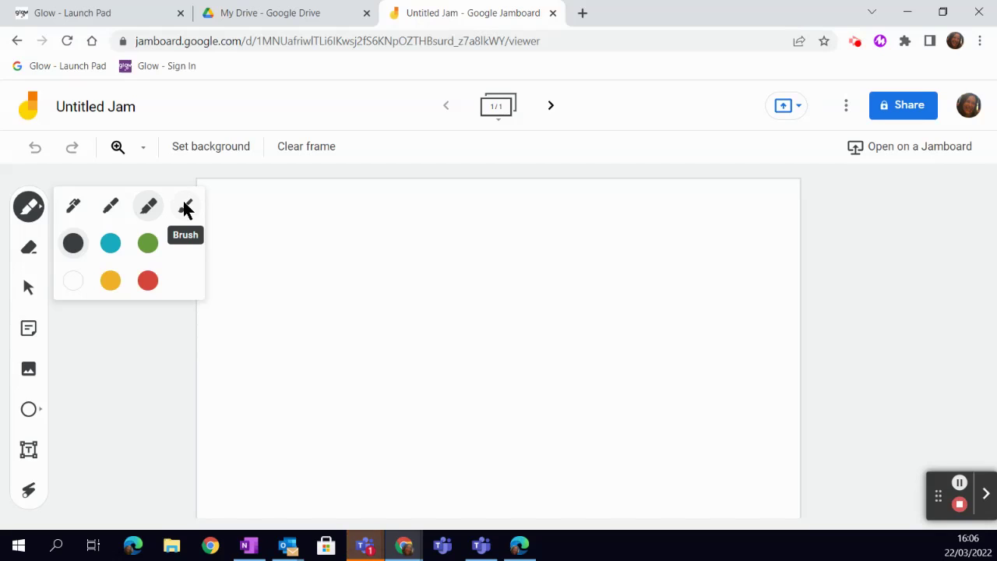
click(149, 282)
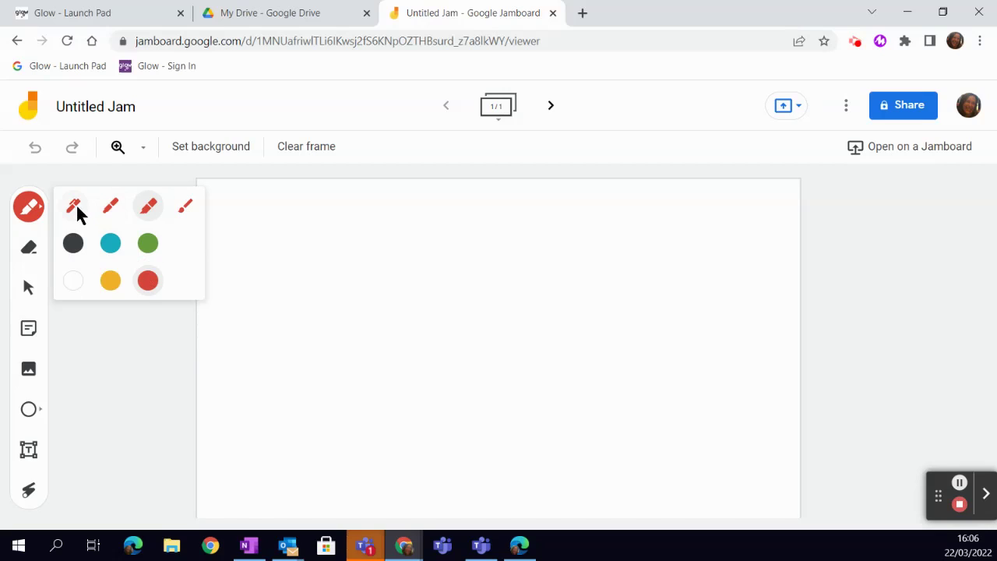
mouse_move(247, 224)
mouse_down()
mouse_move(314, 229)
mouse_move(328, 251)
mouse_move(434, 232)
mouse_move(459, 251)
mouse_up()
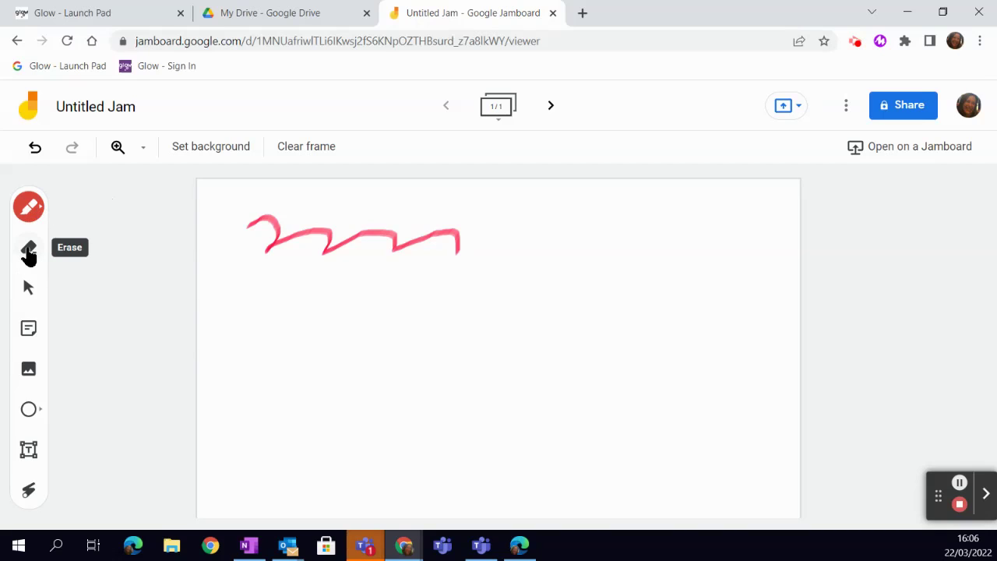
Step: Erase the red squiggle so the frame is blank, then return to the Select tool
click(28, 249)
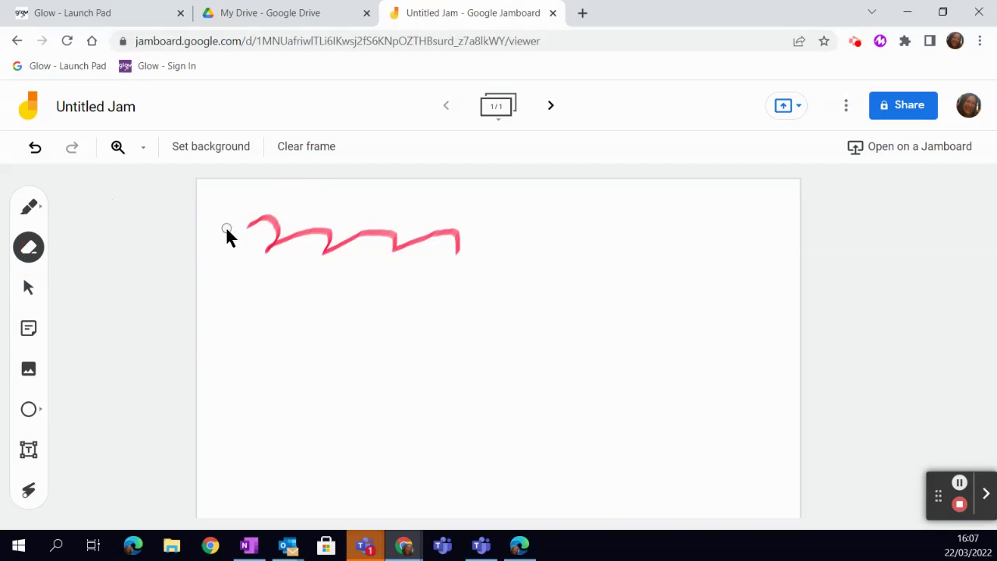
mouse_move(257, 227)
mouse_down()
mouse_move(241, 239)
mouse_move(247, 225)
mouse_move(327, 229)
mouse_move(295, 254)
mouse_move(345, 225)
mouse_move(328, 249)
mouse_move(396, 222)
mouse_move(548, 240)
mouse_move(339, 234)
mouse_move(492, 249)
mouse_up()
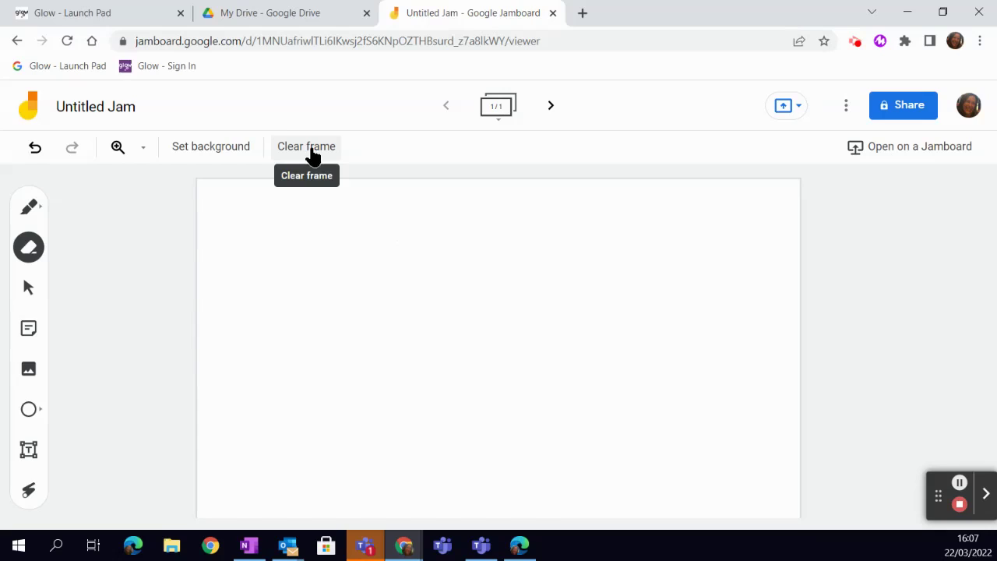
click(29, 288)
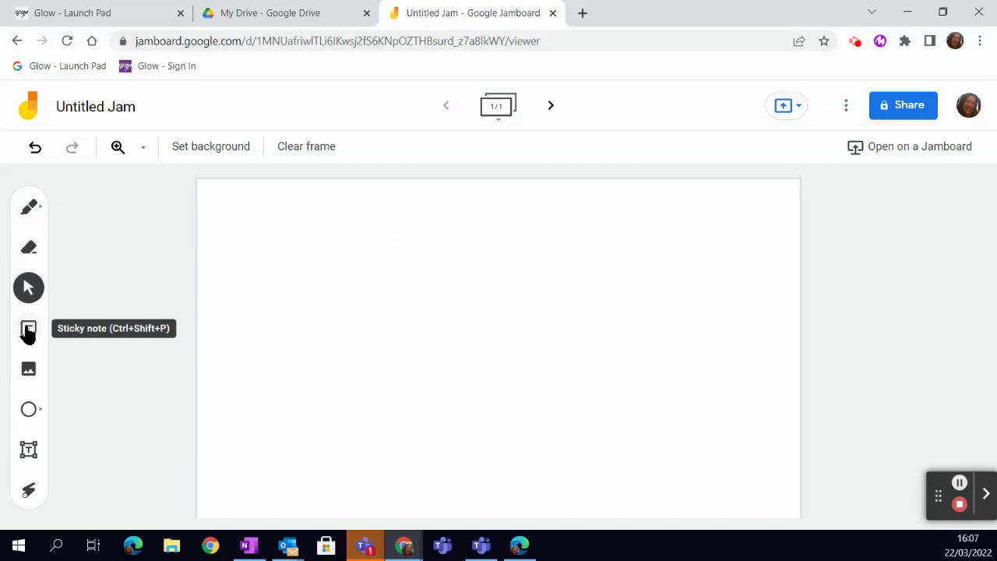
Step: Add a sticky note with no colour reading 'This is my first note.'
click(28, 330)
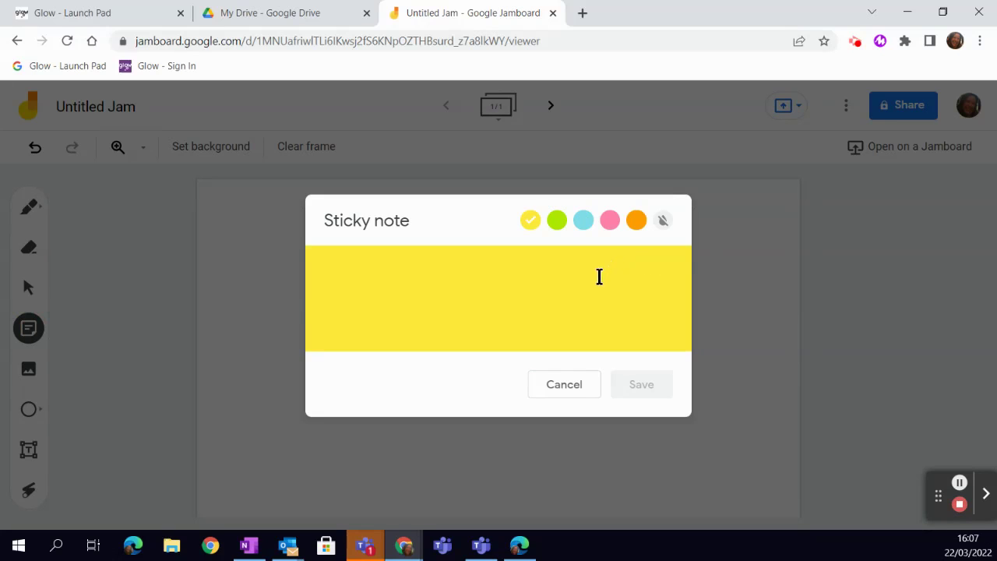
click(556, 221)
click(583, 220)
click(608, 221)
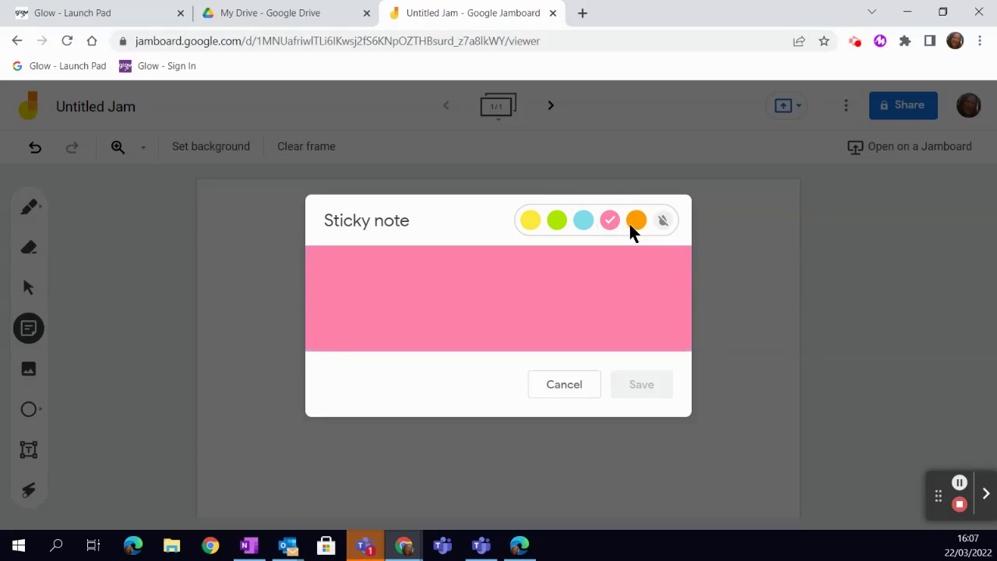
click(662, 221)
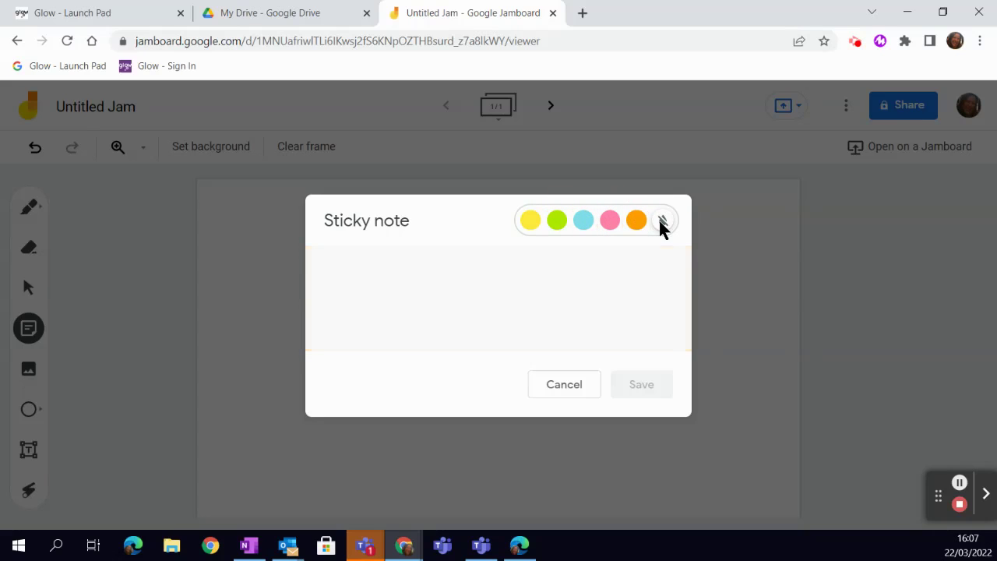
click(417, 270)
text(This)
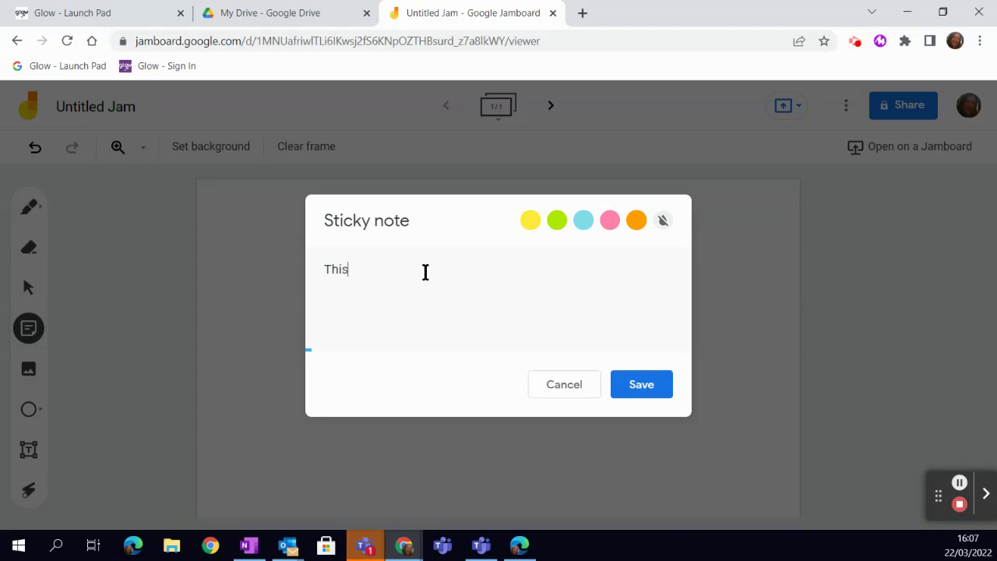
text( is my first note)
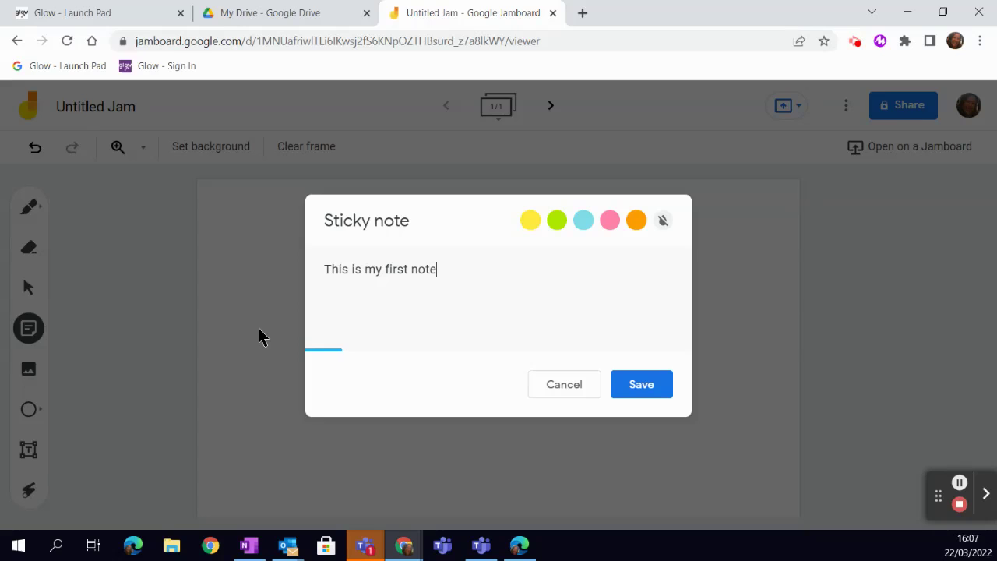
text(.)
click(648, 384)
Step: Start a second lime-green sticky note, then discard it
click(648, 380)
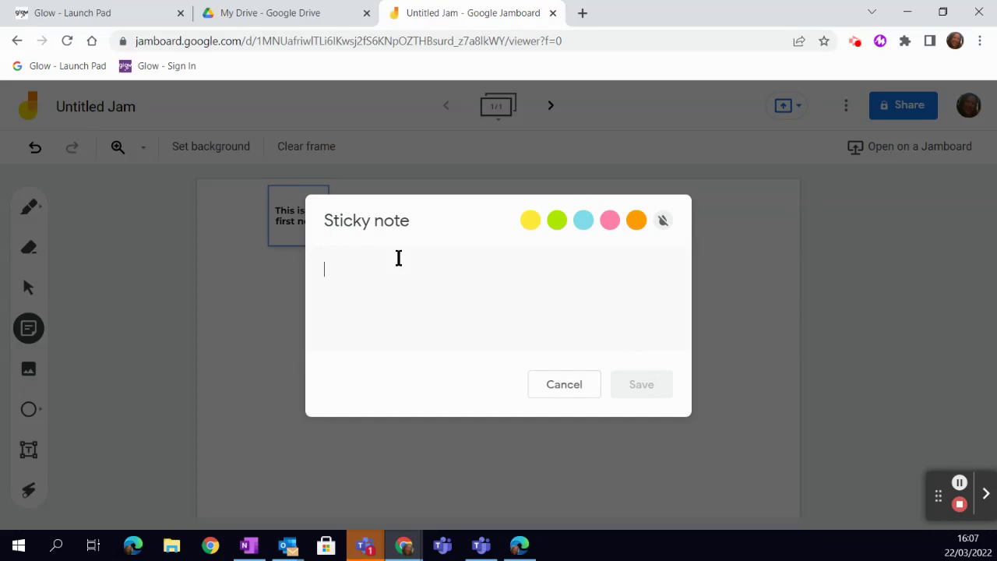
click(556, 218)
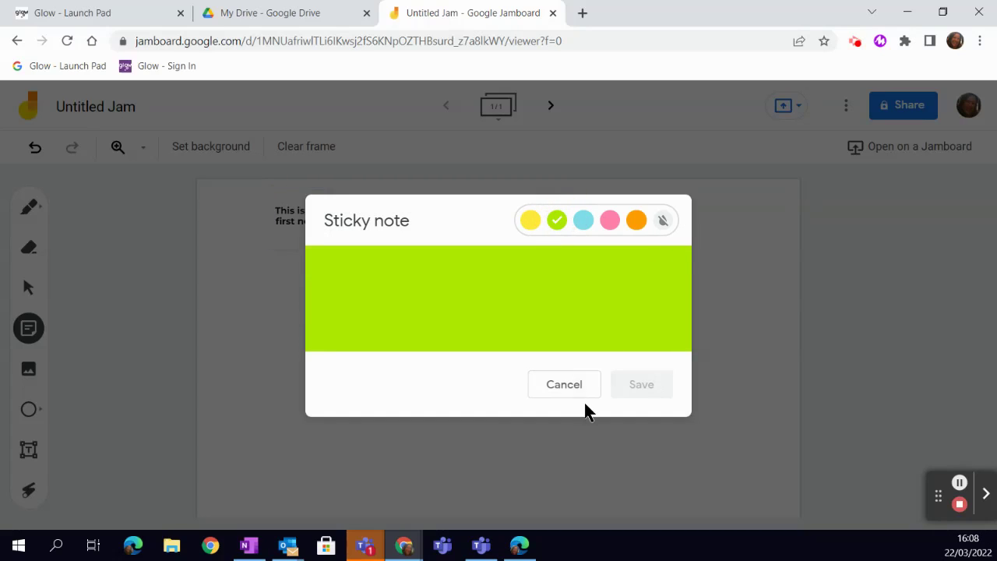
click(571, 383)
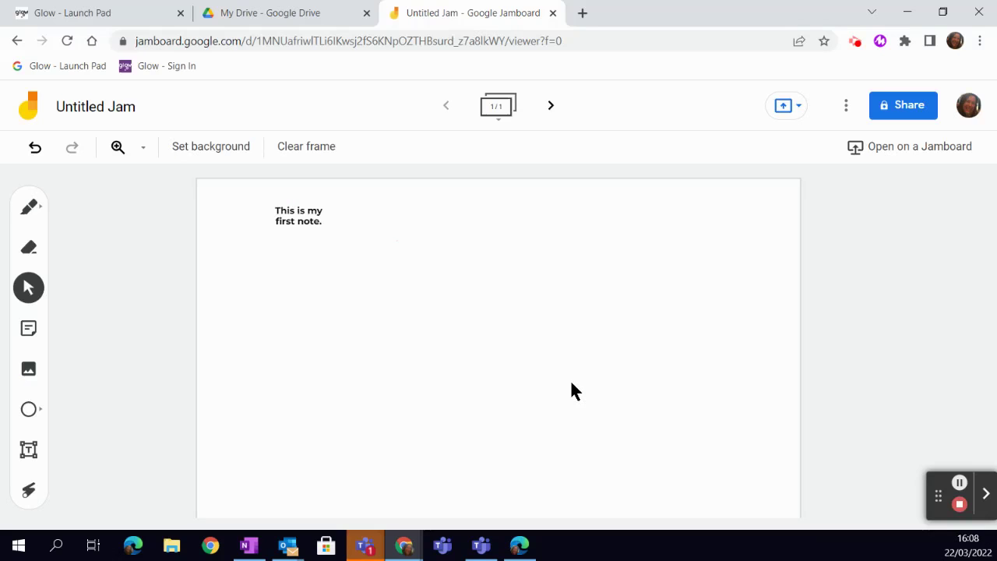
click(959, 482)
Step: Select the first sticky note and nudge it slightly lower
key(alt+shift+p)
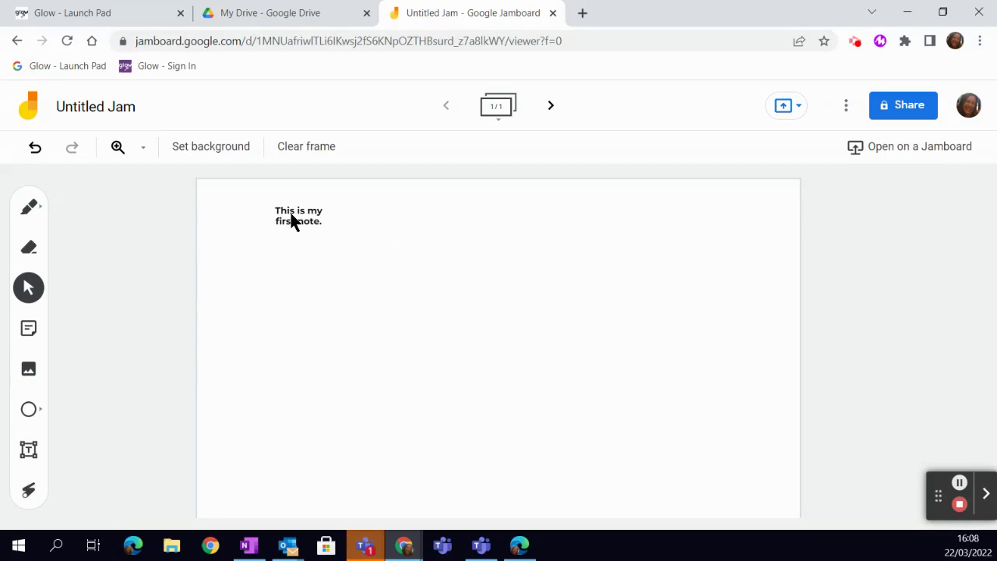
click(291, 220)
drag(300, 238, 278, 247)
click(30, 290)
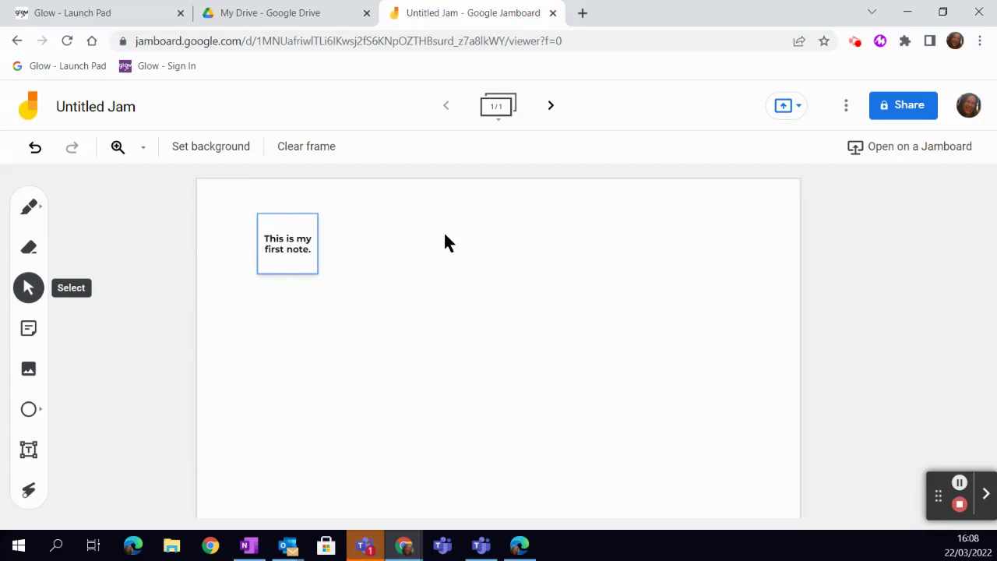
click(285, 251)
key(Escape)
click(303, 218)
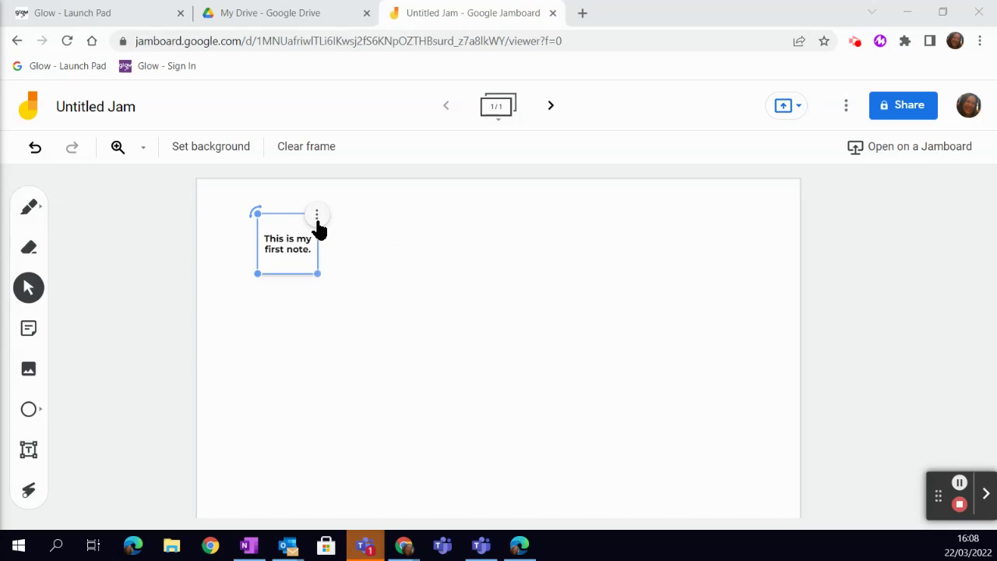
Step: Duplicate the sticky note and place the copy beside the original
click(317, 216)
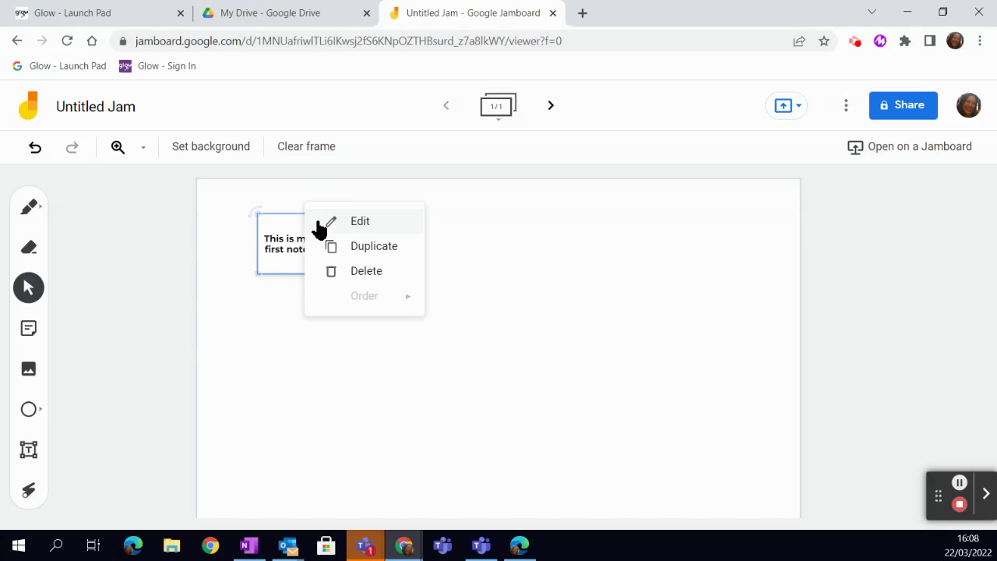
click(380, 248)
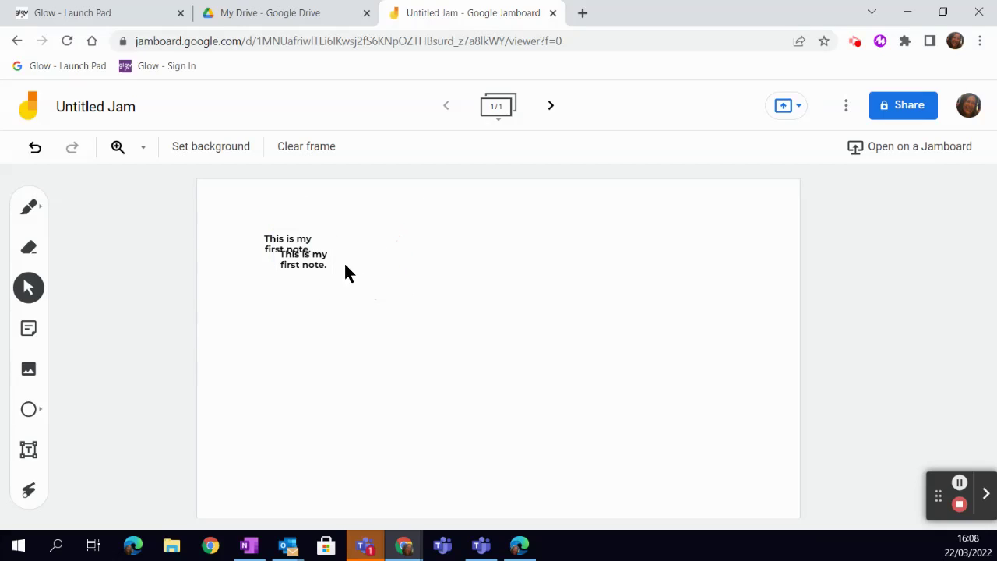
drag(291, 263, 618, 280)
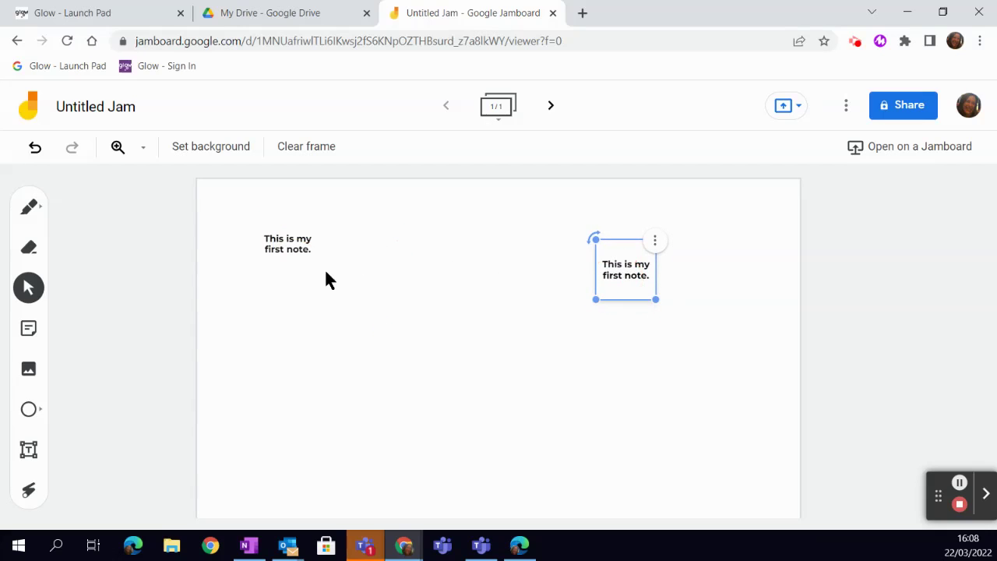
drag(301, 245, 269, 243)
drag(626, 269, 364, 241)
Step: Make the copied sticky note green
click(393, 212)
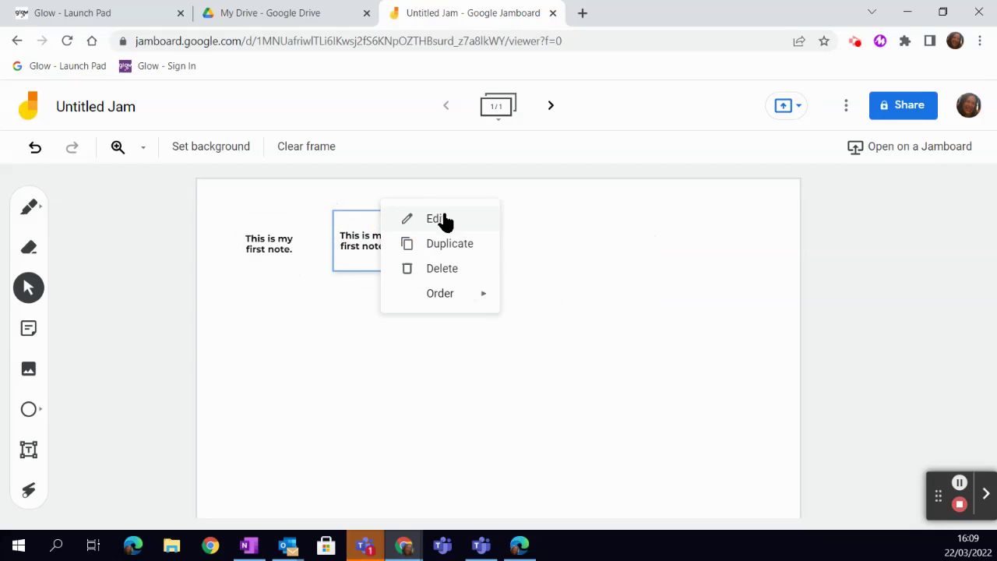
click(443, 220)
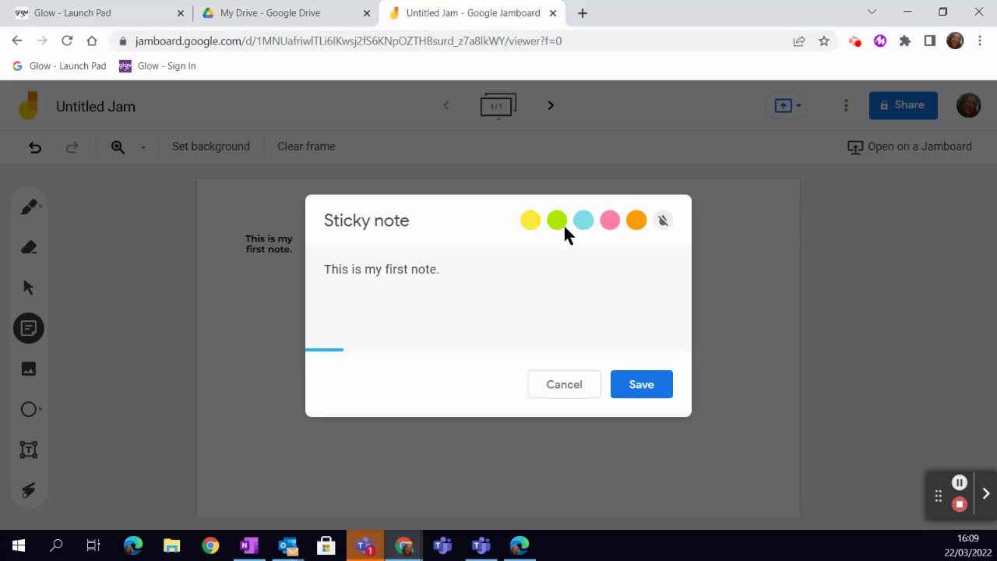
click(556, 221)
click(658, 389)
Step: Recolour the other note cyan and move it clear of the green note
click(249, 247)
click(301, 213)
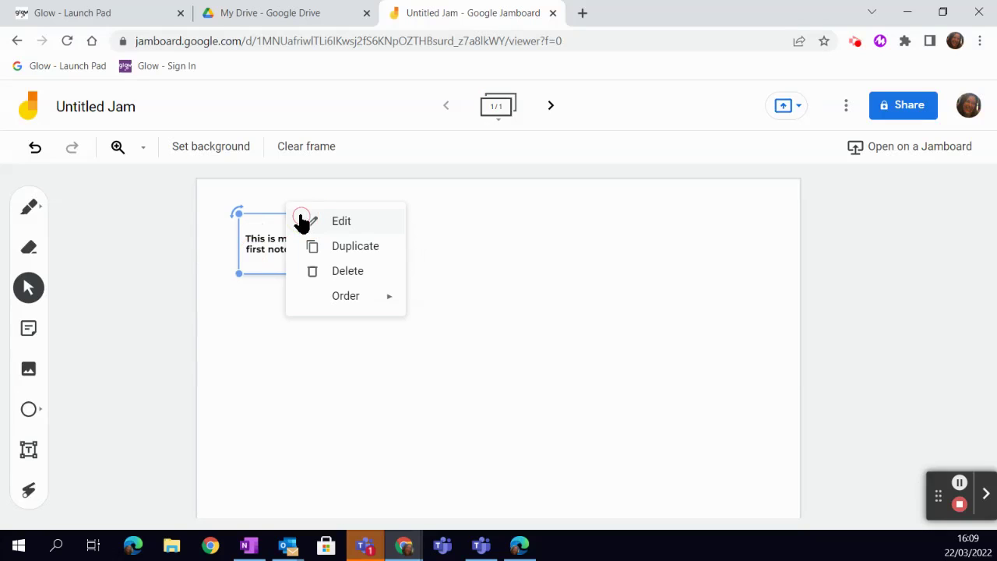
click(345, 224)
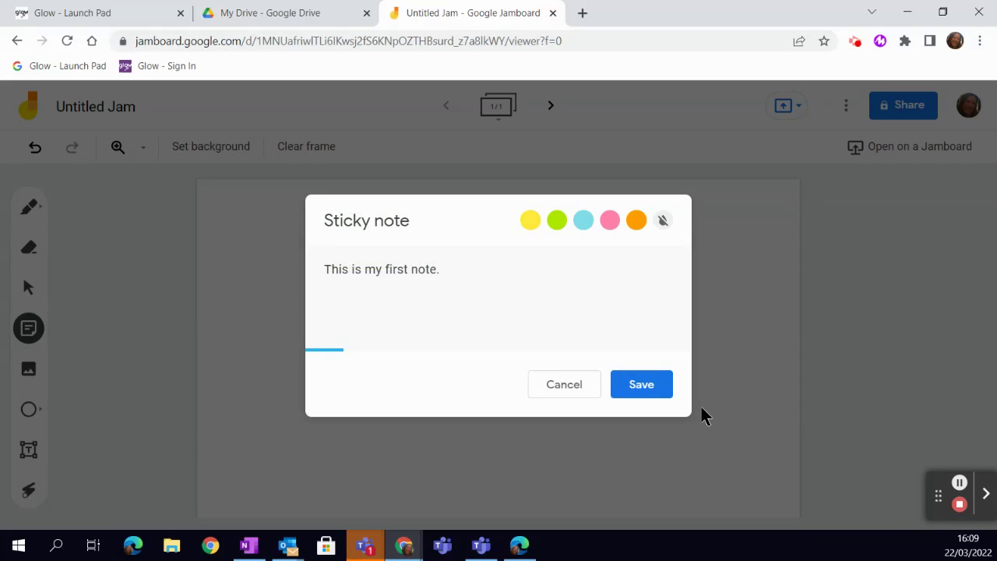
click(582, 222)
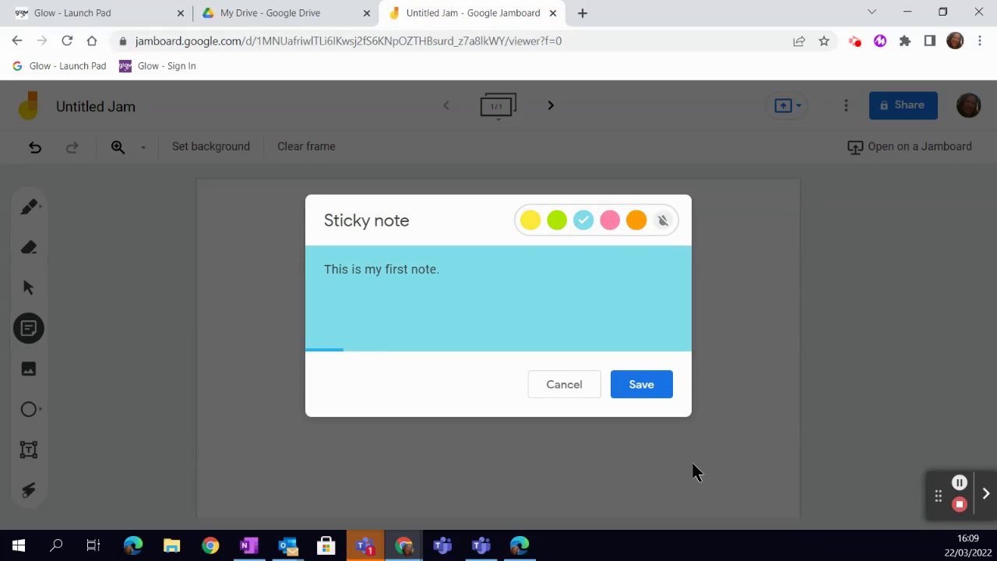
click(639, 387)
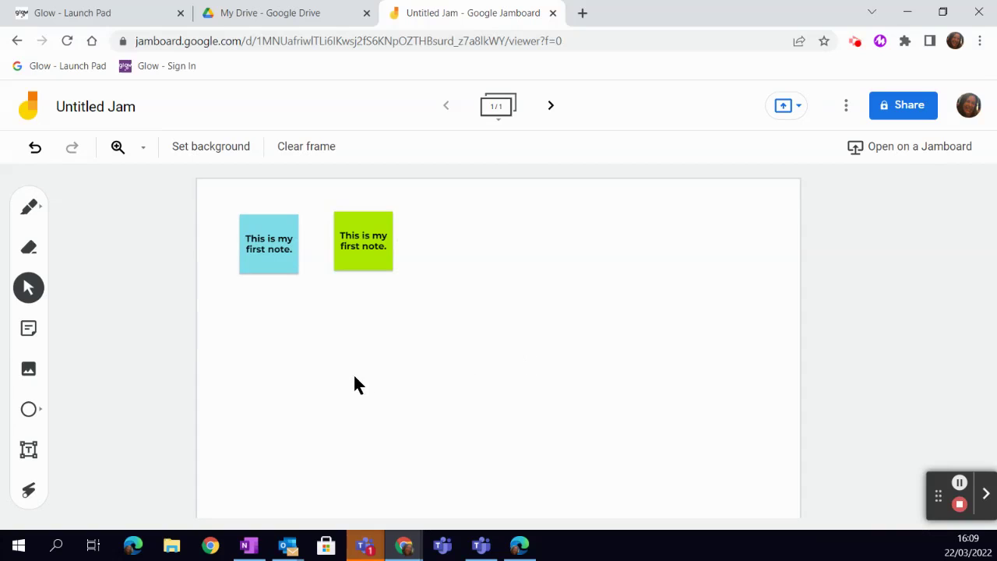
drag(290, 250, 317, 305)
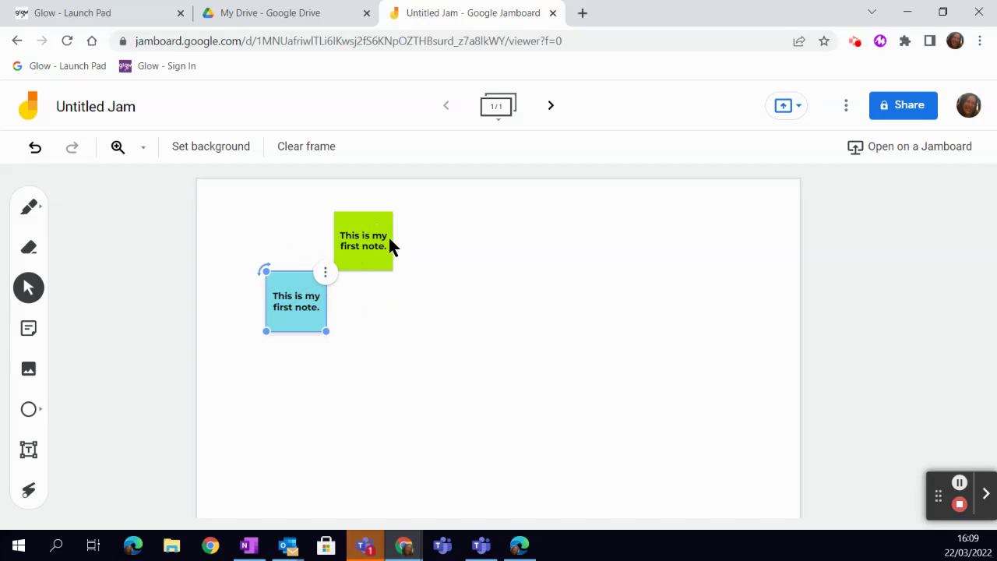
mouse_move(393, 257)
mouse_down()
mouse_move(399, 268)
mouse_move(350, 289)
mouse_move(354, 299)
mouse_move(336, 284)
mouse_move(411, 249)
mouse_up()
Step: Send the green note backwards, then line the cyan note up level beside it
click(424, 228)
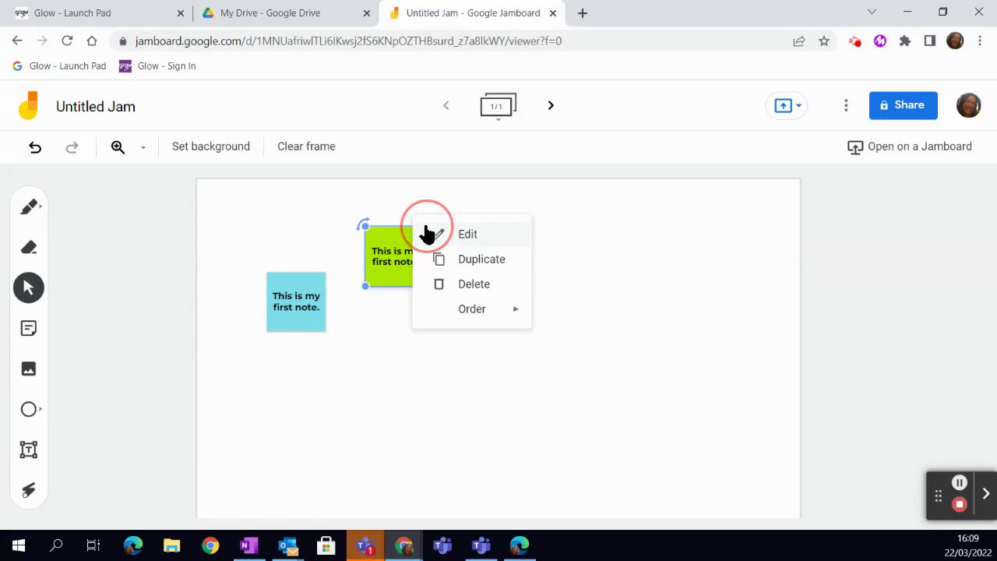
mouse_move(493, 310)
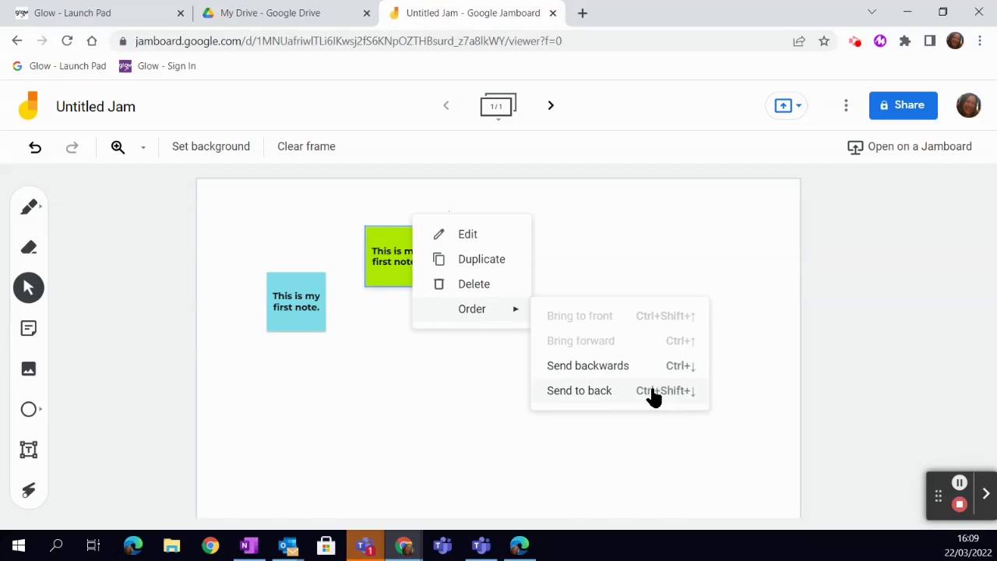
click(601, 369)
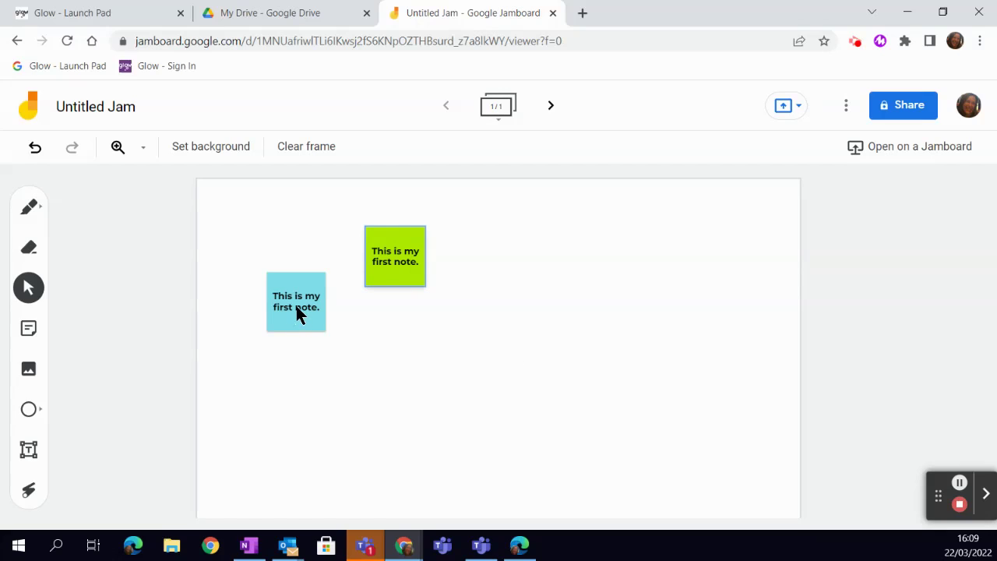
drag(296, 305, 304, 260)
drag(407, 262, 403, 257)
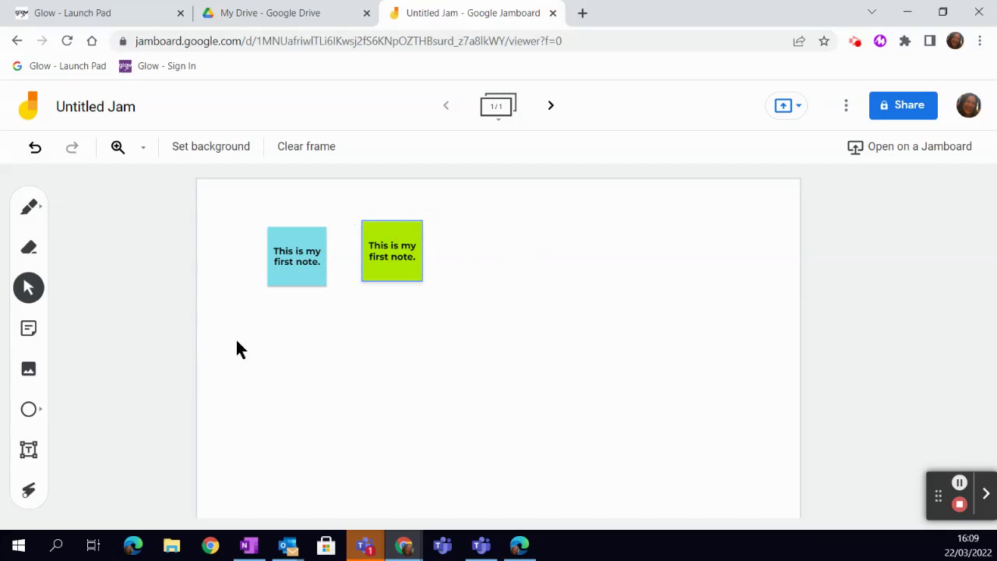
Step: Insert the 'gaming space' cartoon by dragging it from the Pictures folder into Add image
click(28, 373)
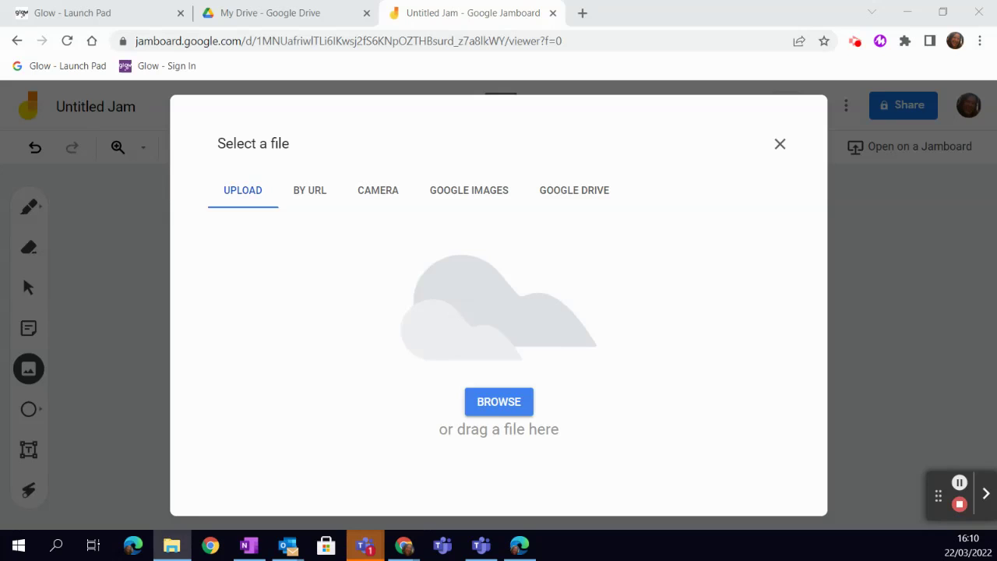
drag(12, 153, 223, 147)
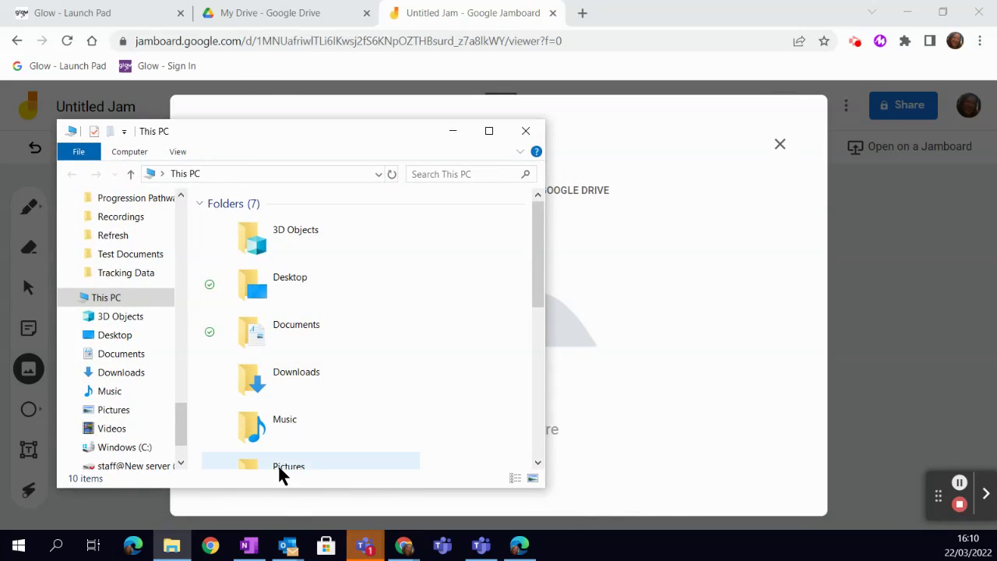
click(278, 463)
double_click(312, 440)
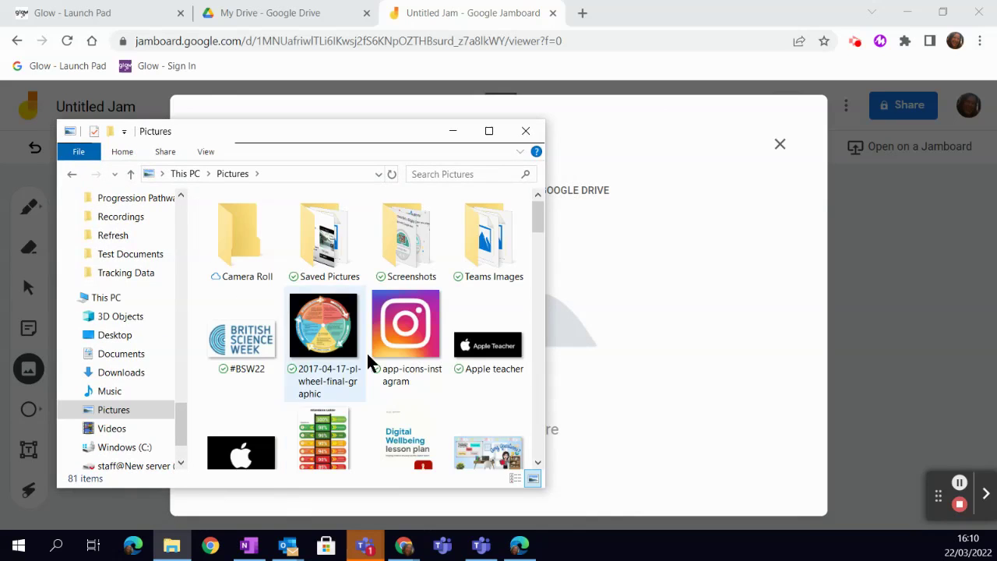
scroll(365, 358, down, 5)
scroll(363, 364, down, 8)
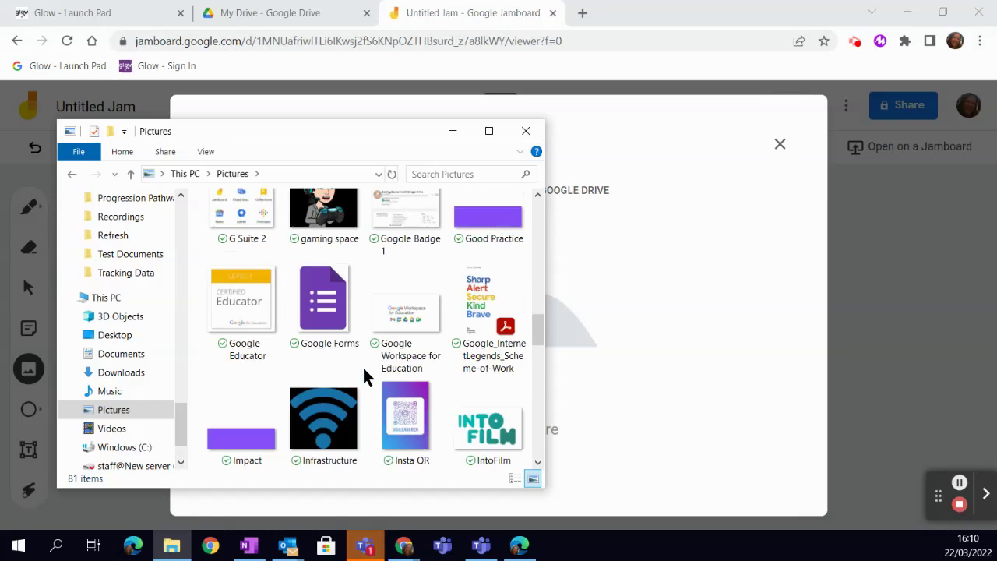
scroll(362, 368, down, 5)
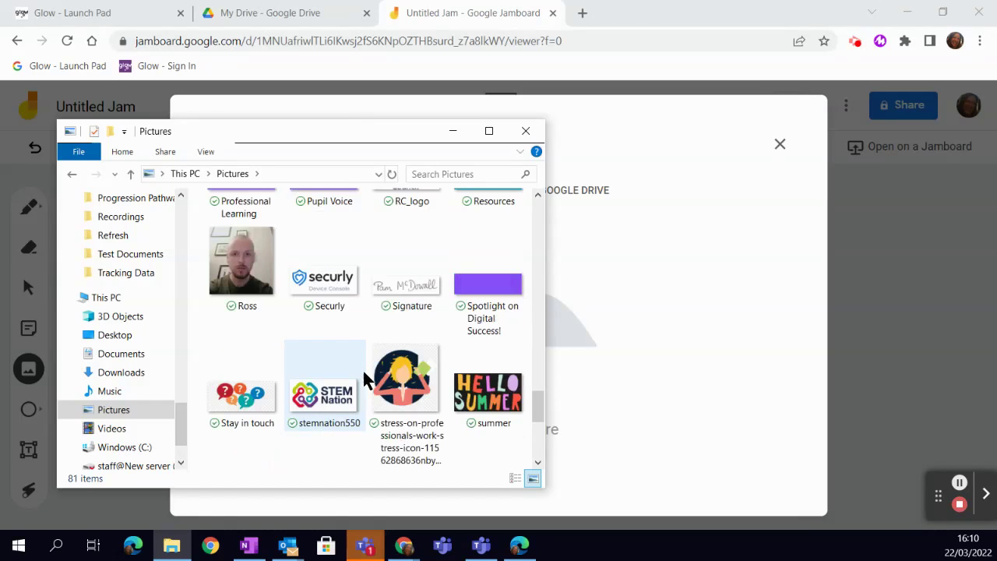
scroll(363, 371, up, 6)
scroll(364, 368, up, 5)
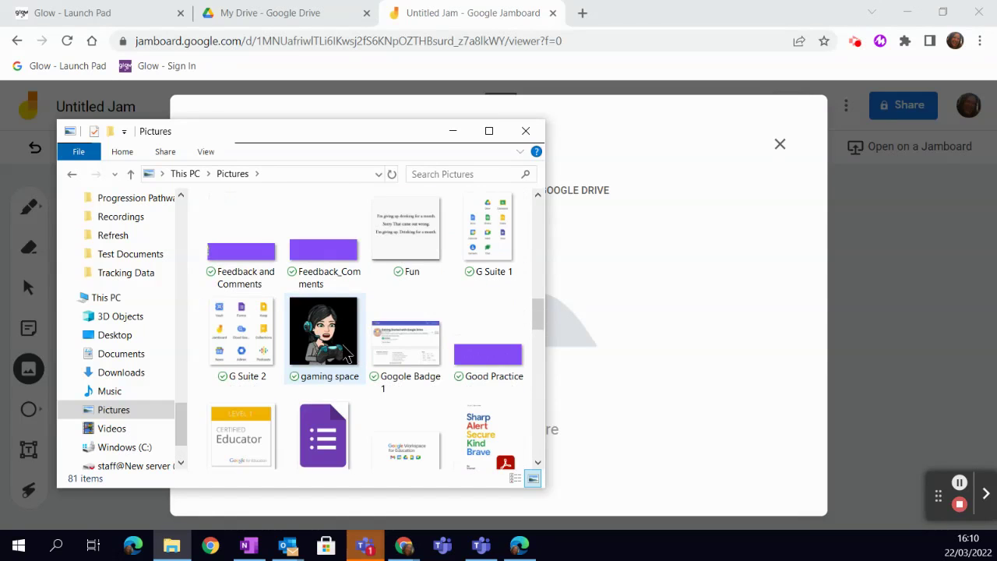
drag(363, 370, 635, 374)
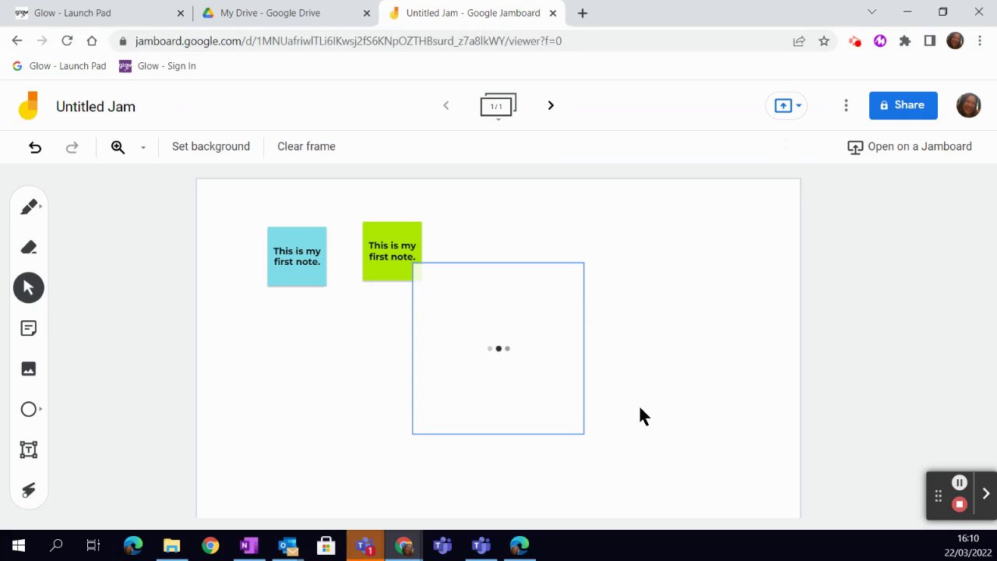
Step: Enlarge the cartoon and position it below the sticky notes
click(492, 403)
drag(416, 435, 263, 496)
mouse_move(470, 408)
mouse_down()
mouse_move(596, 407)
mouse_move(642, 360)
mouse_move(442, 438)
mouse_move(477, 425)
mouse_up()
click(712, 386)
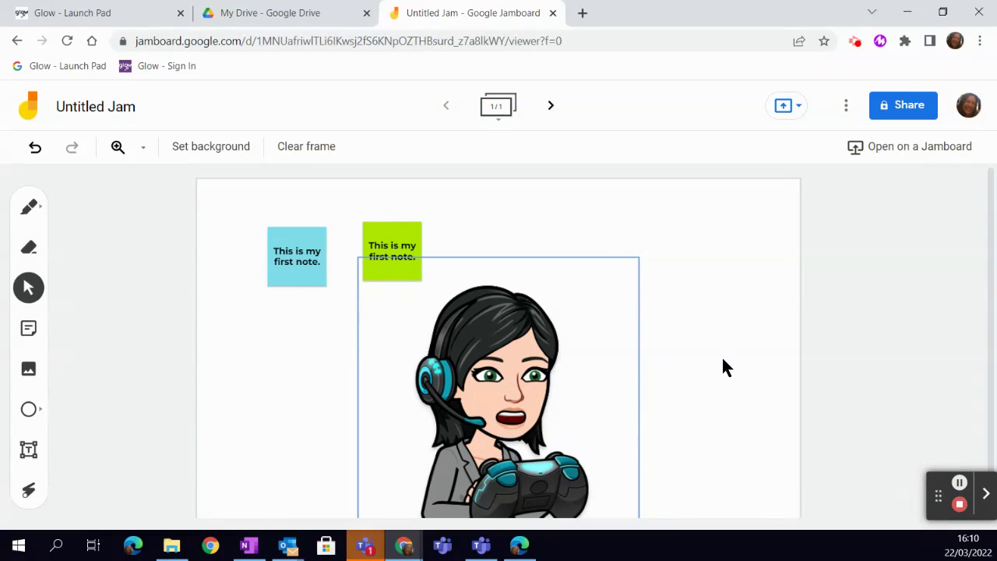
Step: Browse the Camera, Google Images and Drive image tabs, then close without adding anything
click(28, 372)
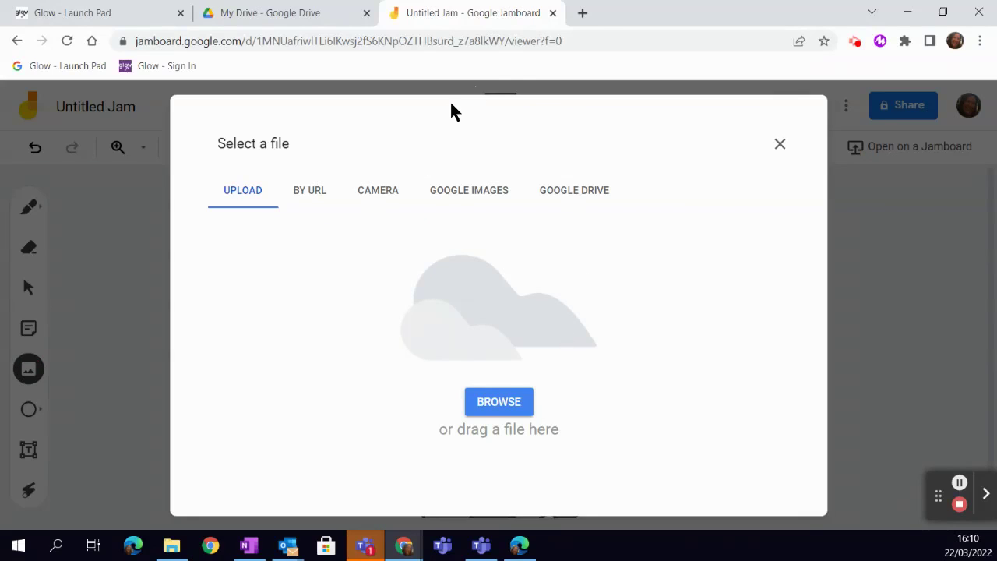
click(389, 197)
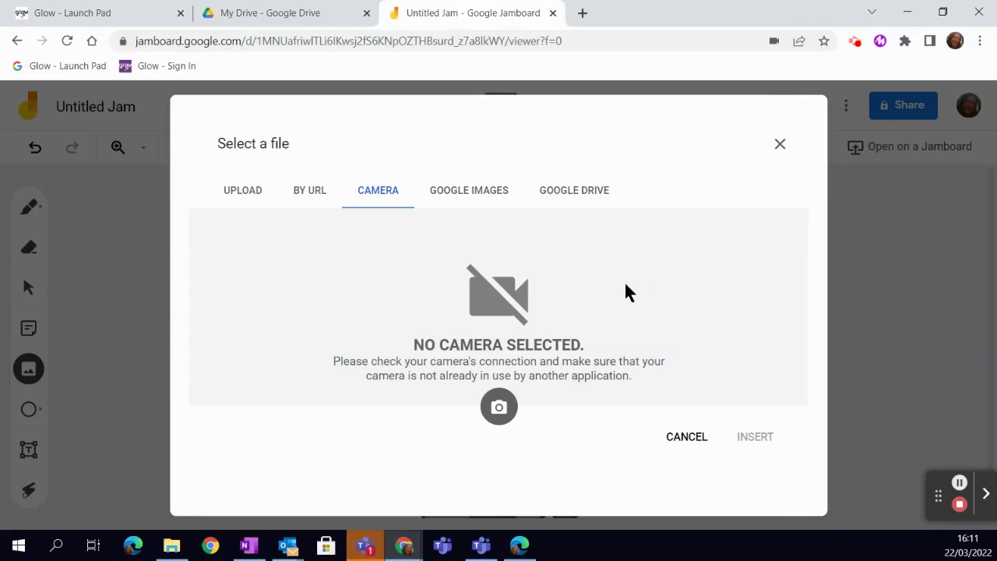
click(472, 196)
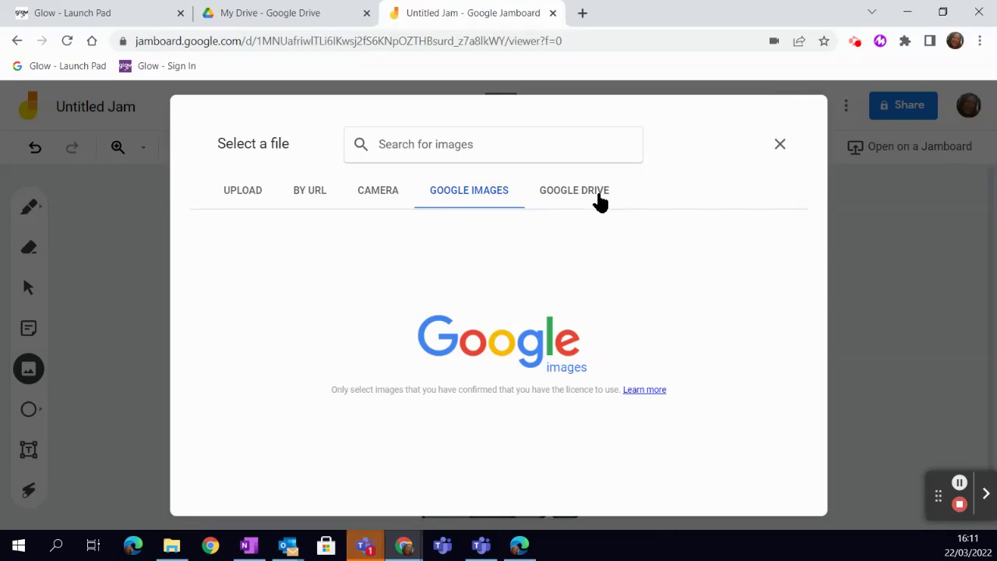
click(598, 199)
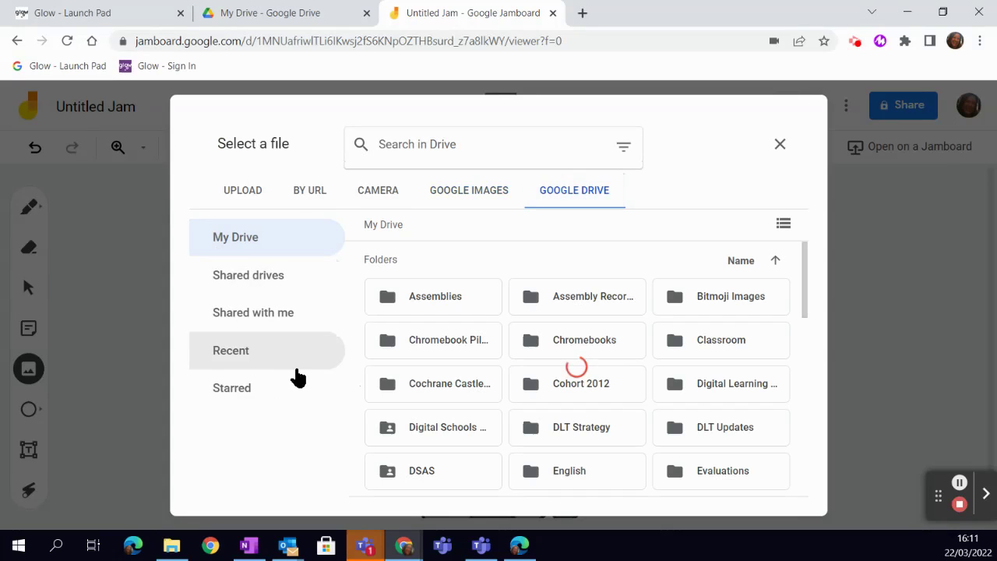
click(778, 146)
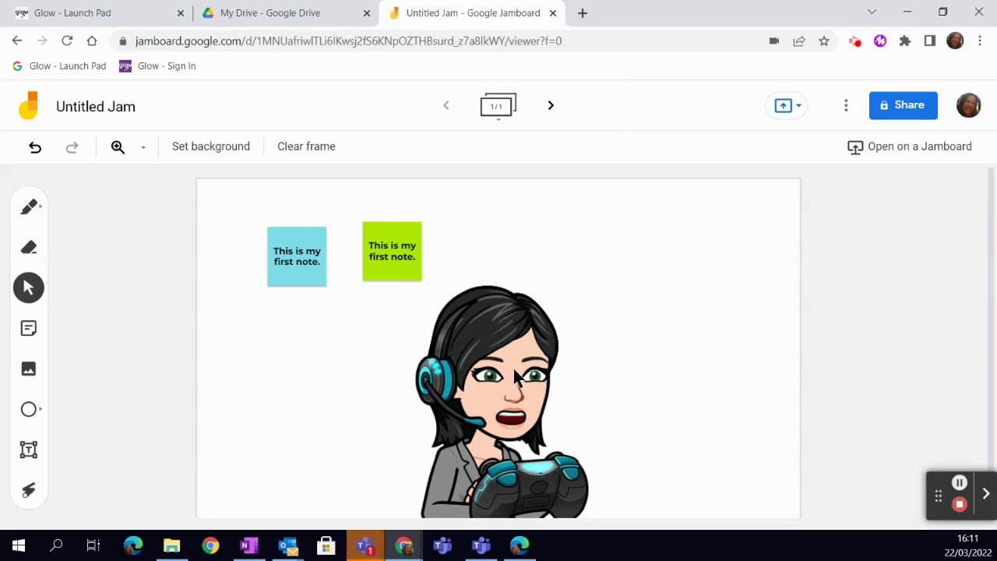
Step: Shift the gamer cartoon right, then draw an outlined arrow shape pointing at it from the left
drag(514, 370, 542, 358)
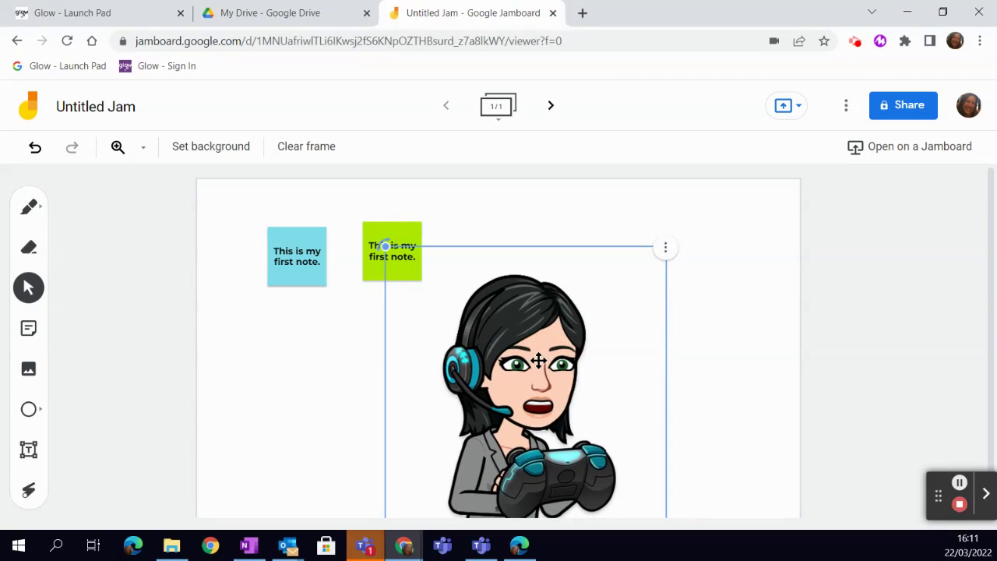
click(39, 417)
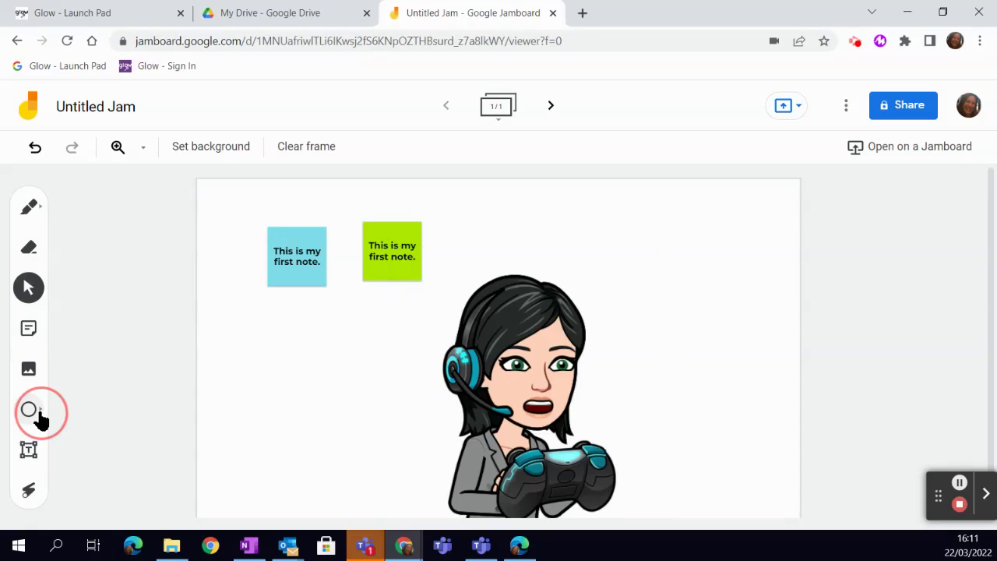
click(38, 416)
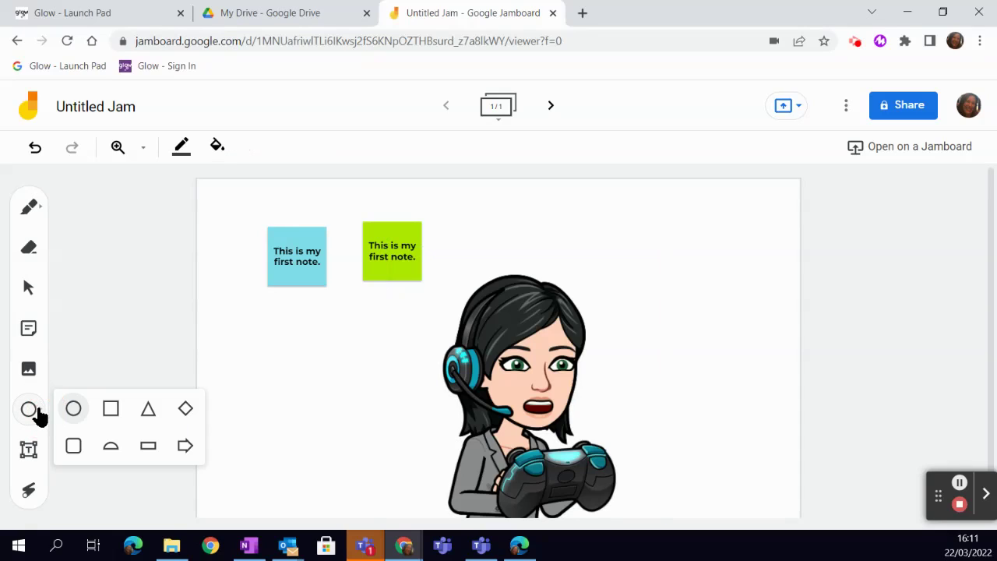
click(186, 447)
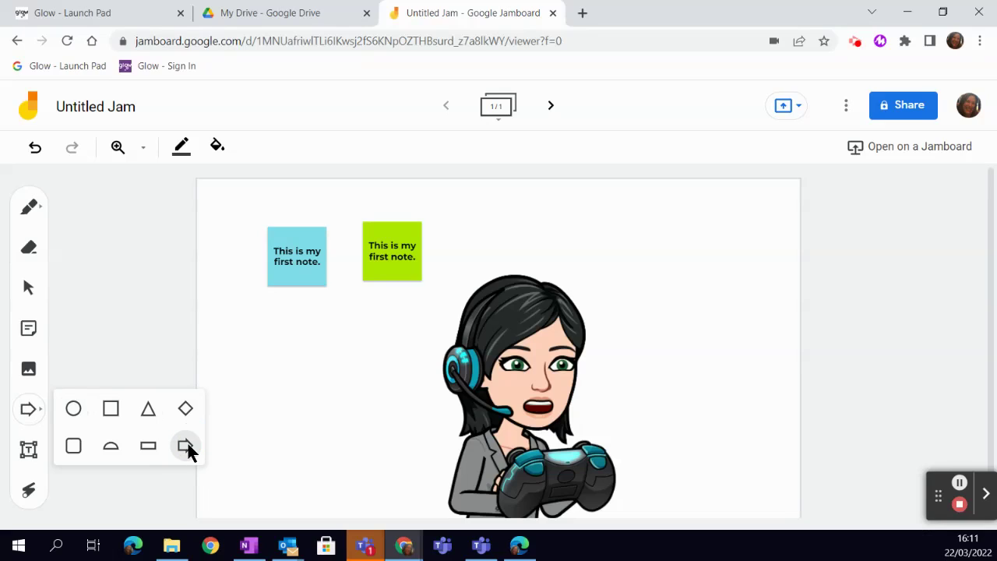
click(260, 409)
click(185, 446)
drag(260, 351, 342, 380)
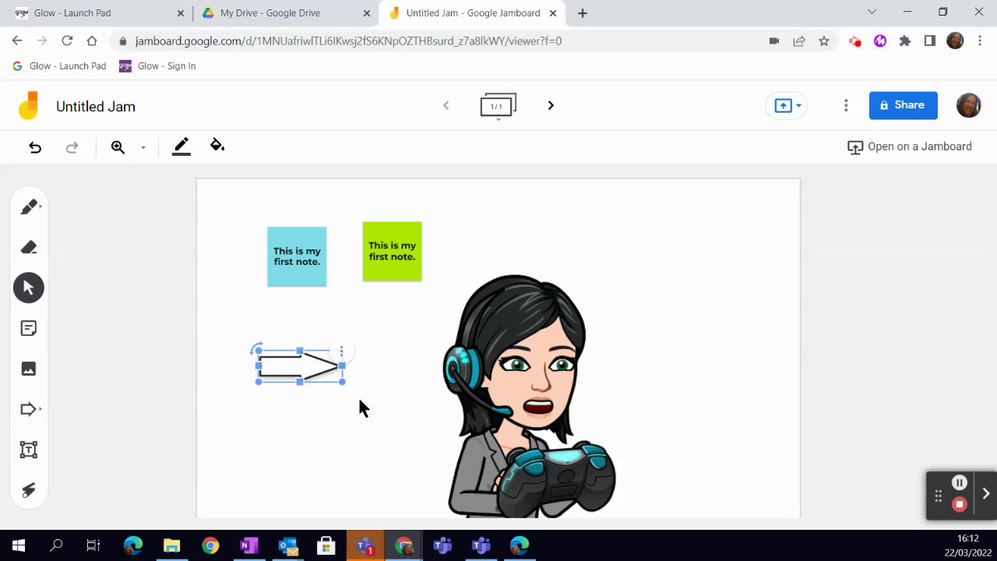
Step: Add a text box reading 'Text box' at the frame's top right
click(28, 451)
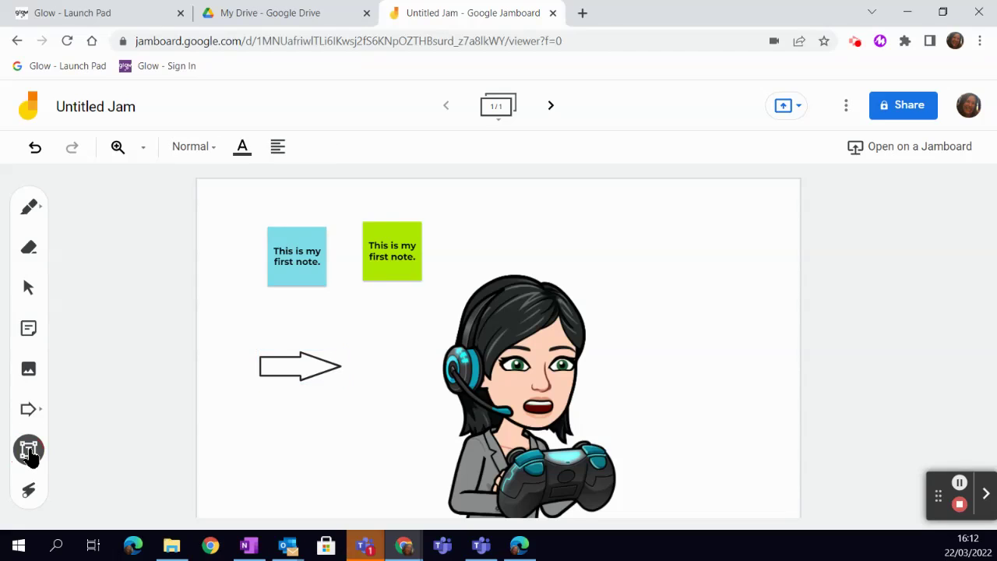
click(619, 230)
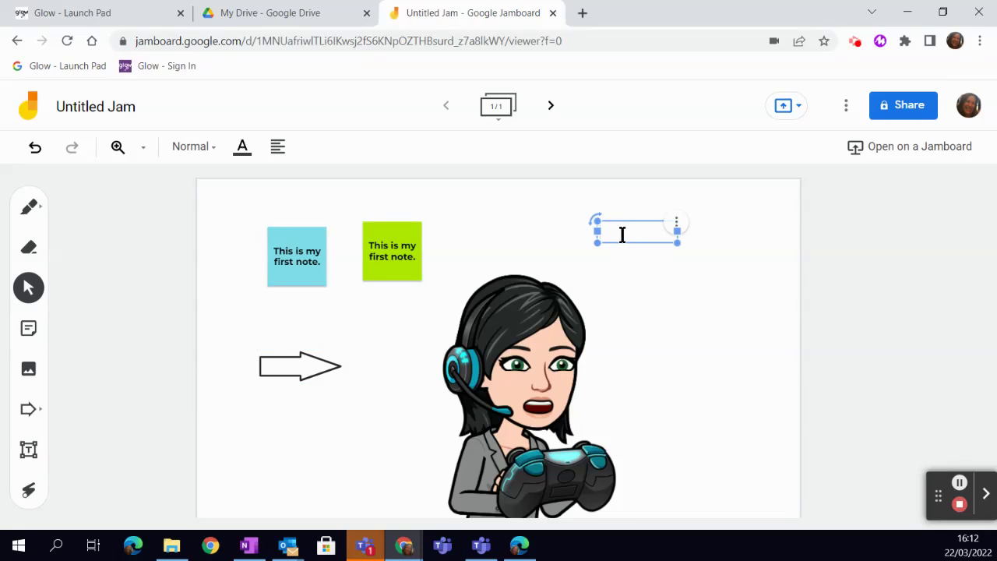
text(Text box)
click(676, 226)
Step: Reselect the text box and put it back into editing from its options menu
click(651, 271)
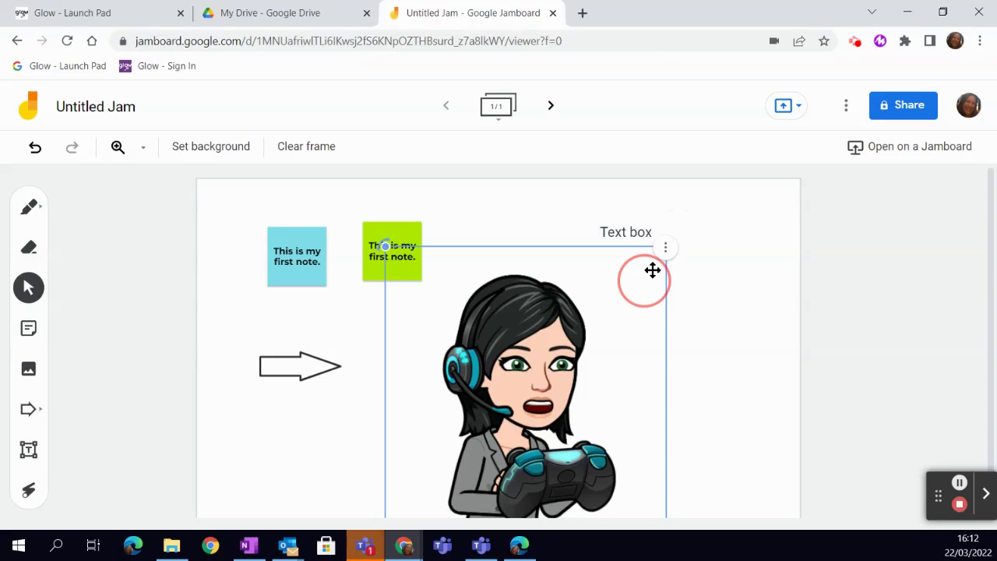
click(625, 231)
right_click(675, 227)
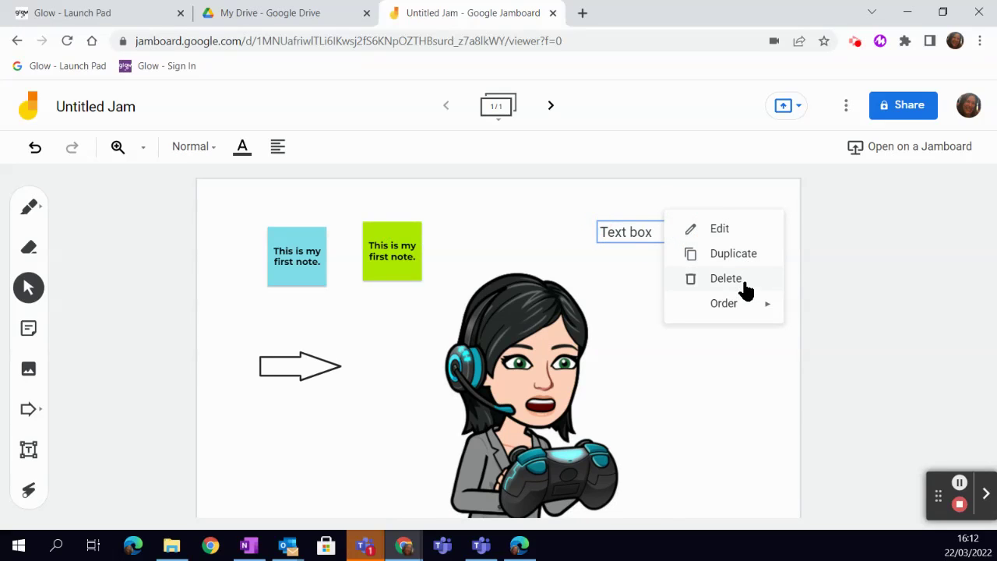
mouse_move(756, 308)
click(652, 396)
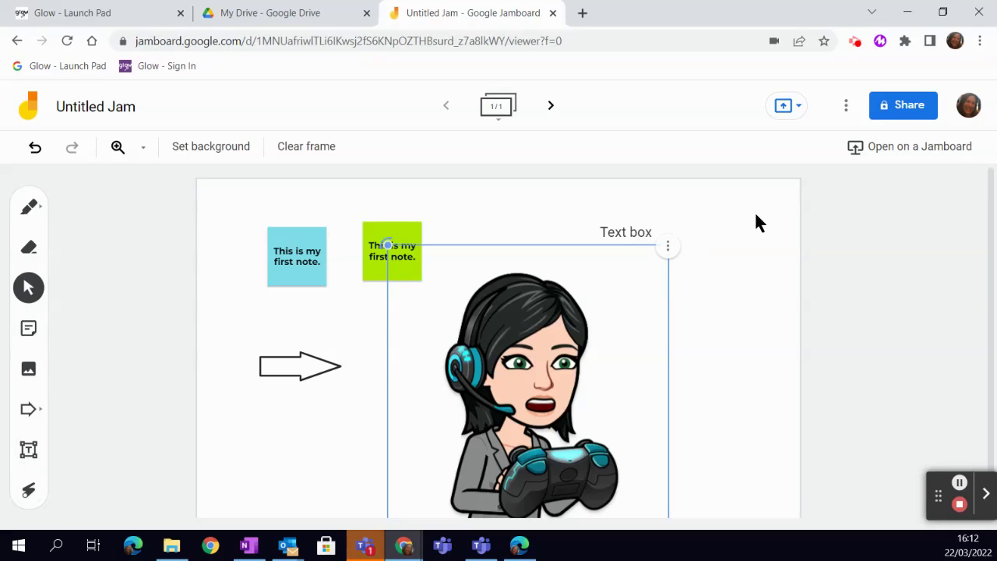
click(651, 238)
click(679, 227)
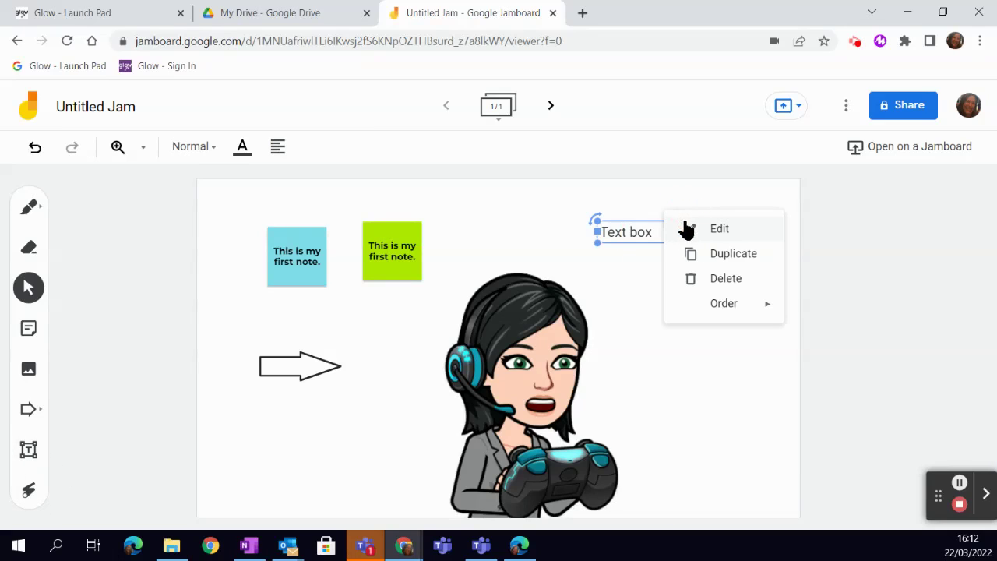
click(716, 230)
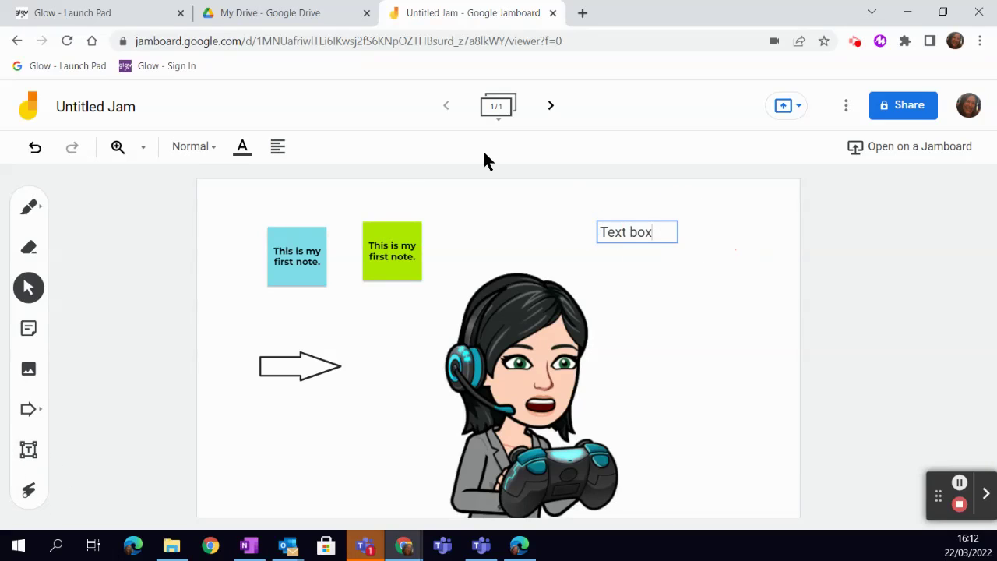
Step: Make the text box's words red in Subtitle style
click(244, 151)
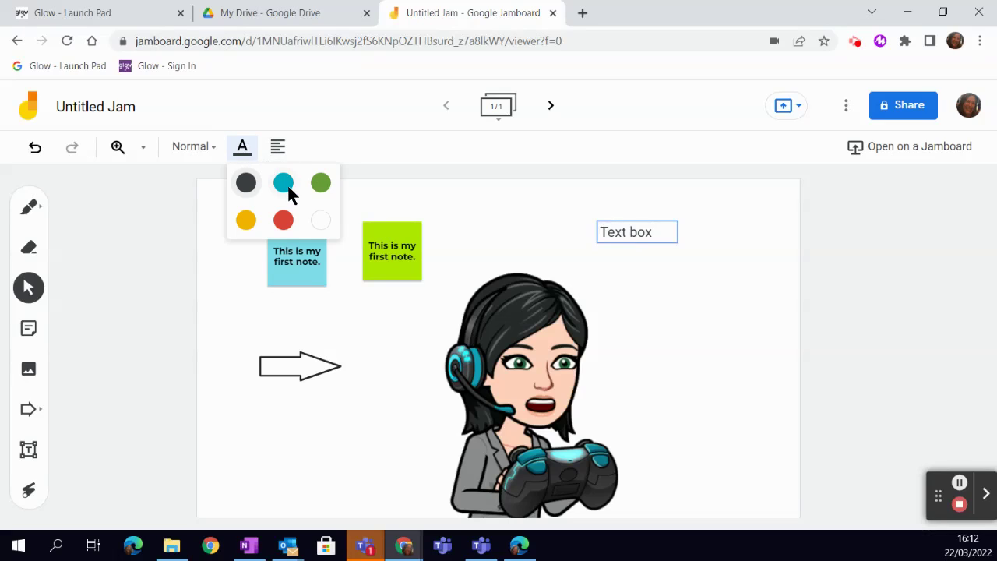
click(283, 222)
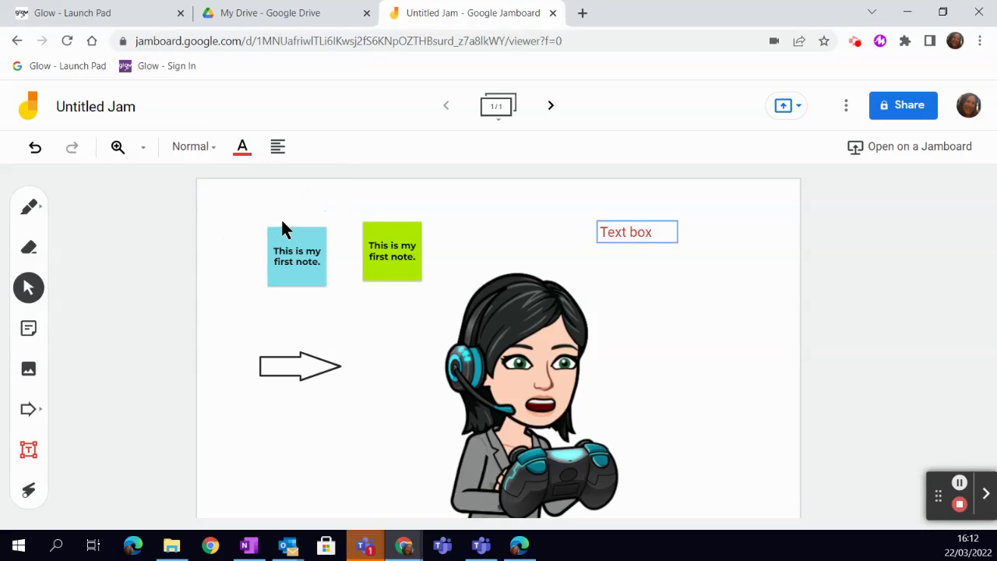
click(208, 148)
click(218, 201)
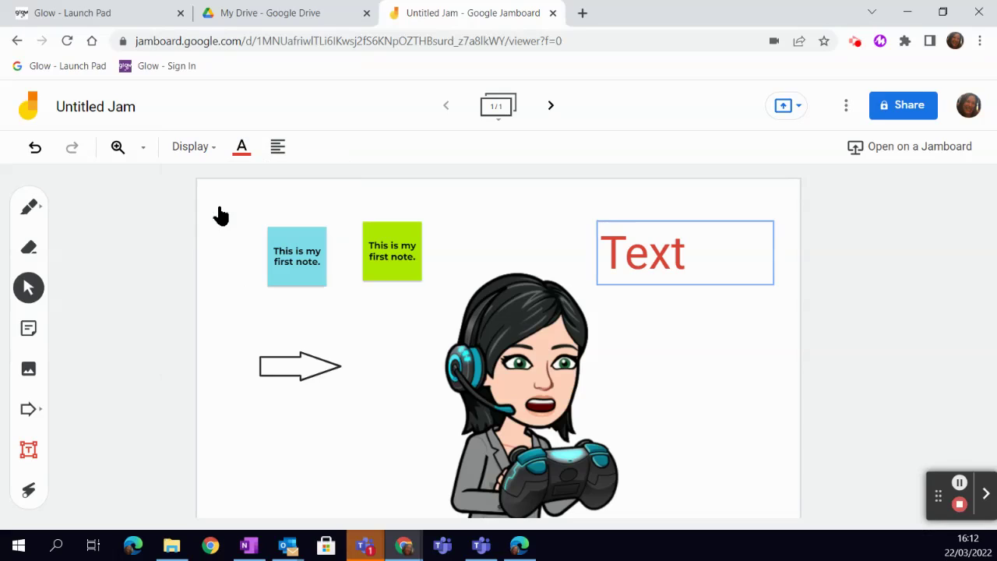
click(211, 147)
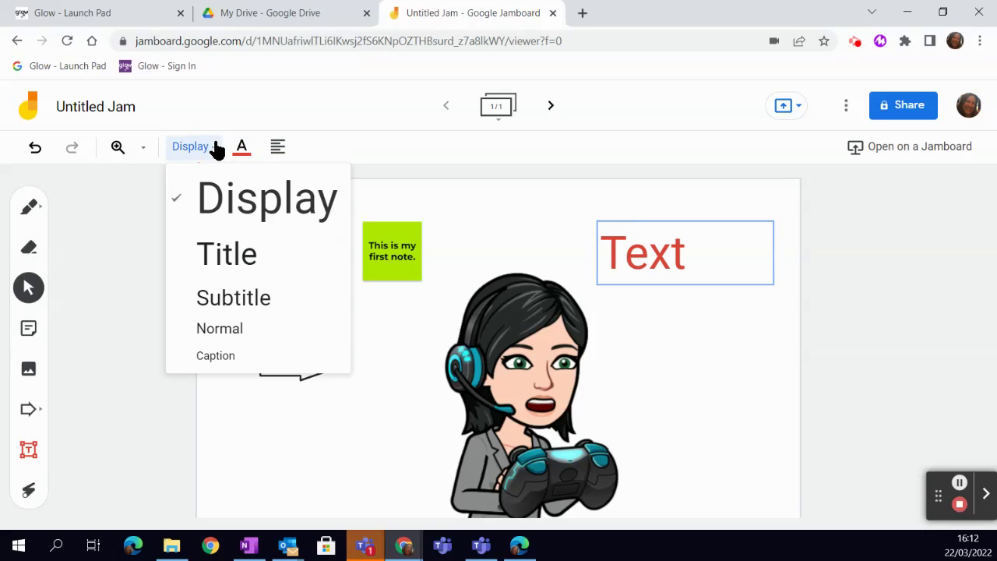
click(260, 297)
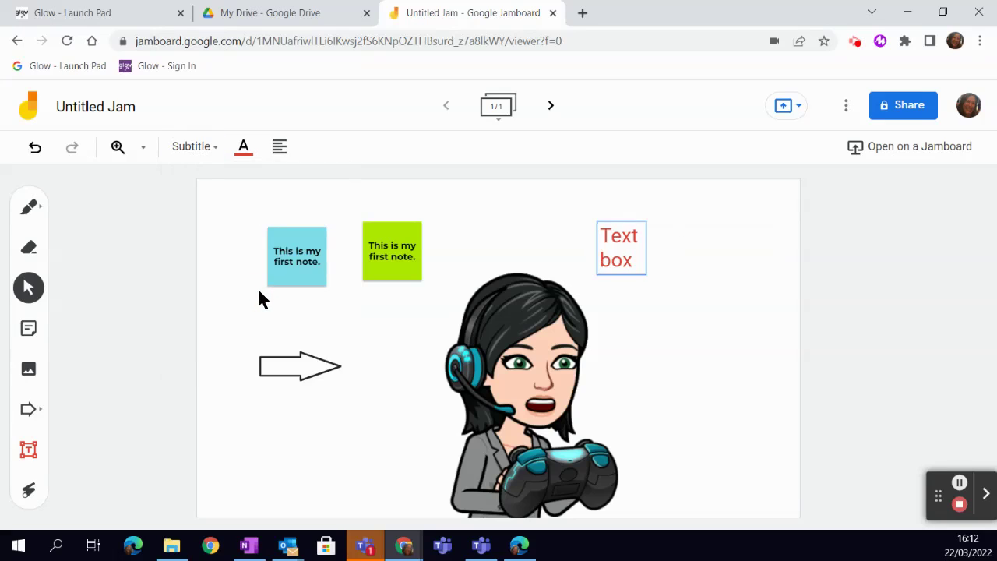
Step: Drag the text box's handles to enlarge it into a taller box
click(645, 246)
drag(646, 274, 804, 338)
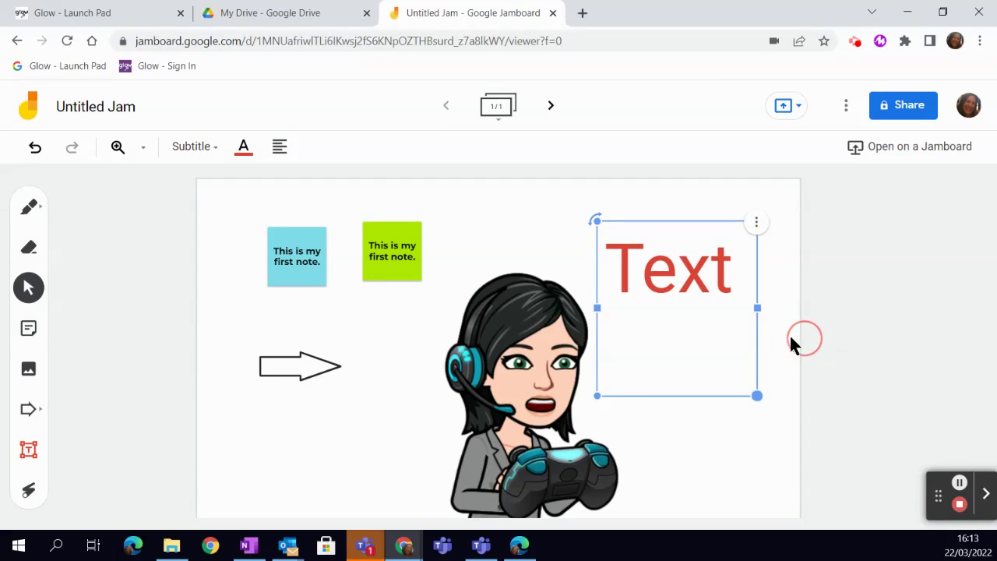
drag(596, 395, 565, 428)
drag(563, 327, 662, 296)
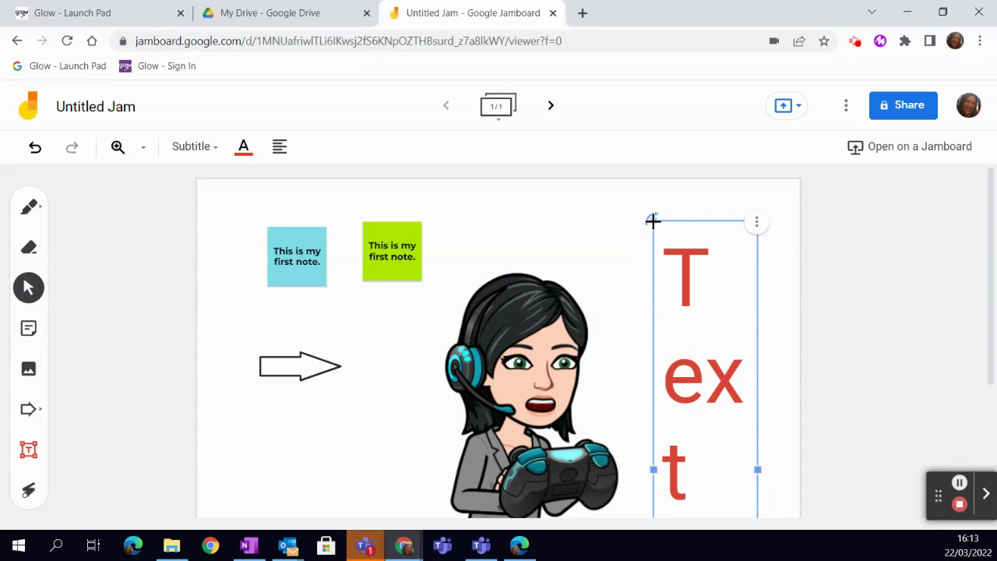
Step: Tilt the text box, rotate the gamer character about 35° and the green note about 60°
drag(651, 221, 656, 291)
mouse_move(653, 221)
mouse_down()
mouse_move(537, 279)
mouse_move(494, 324)
mouse_move(709, 227)
mouse_move(706, 211)
mouse_move(654, 222)
mouse_up()
click(427, 260)
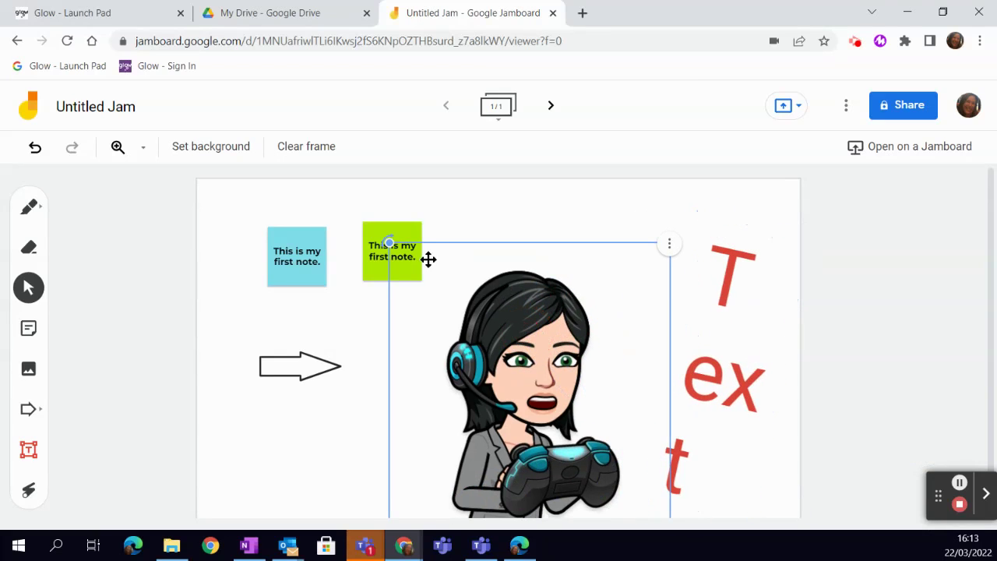
drag(389, 244, 332, 342)
click(384, 236)
drag(365, 222, 354, 267)
click(893, 264)
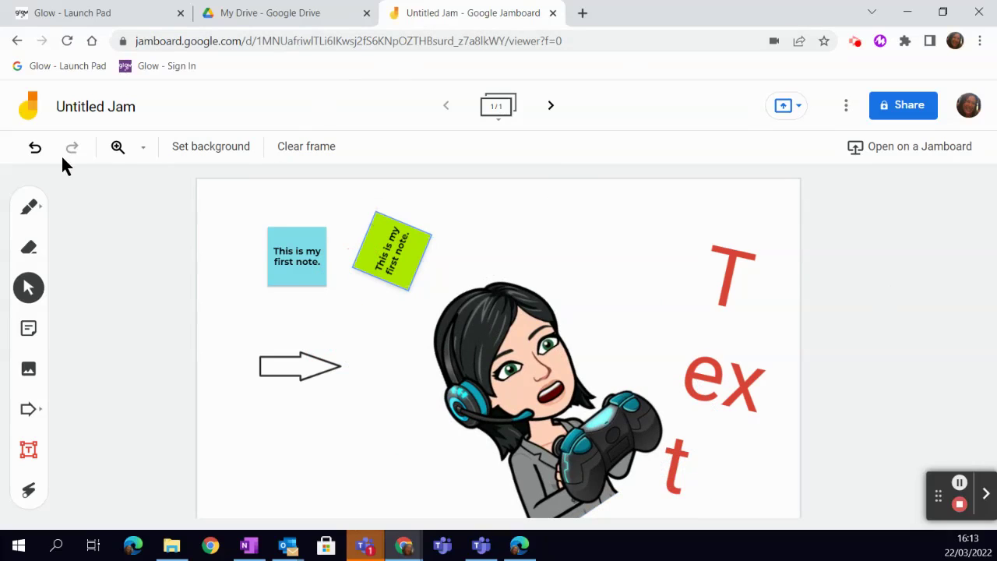
Step: Undo the note and character rotations, then delete the tilted text box
click(34, 147)
click(34, 148)
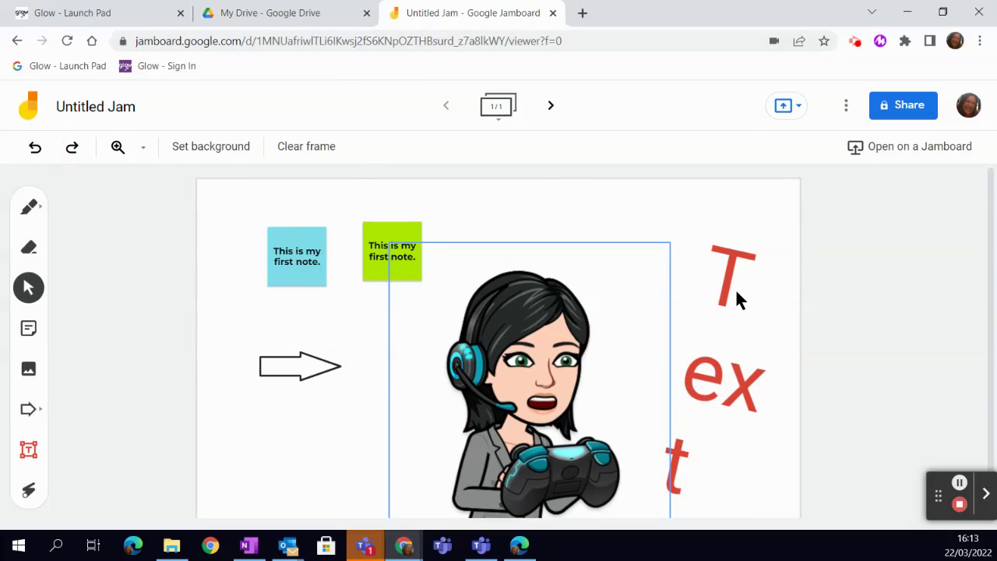
click(731, 291)
click(34, 148)
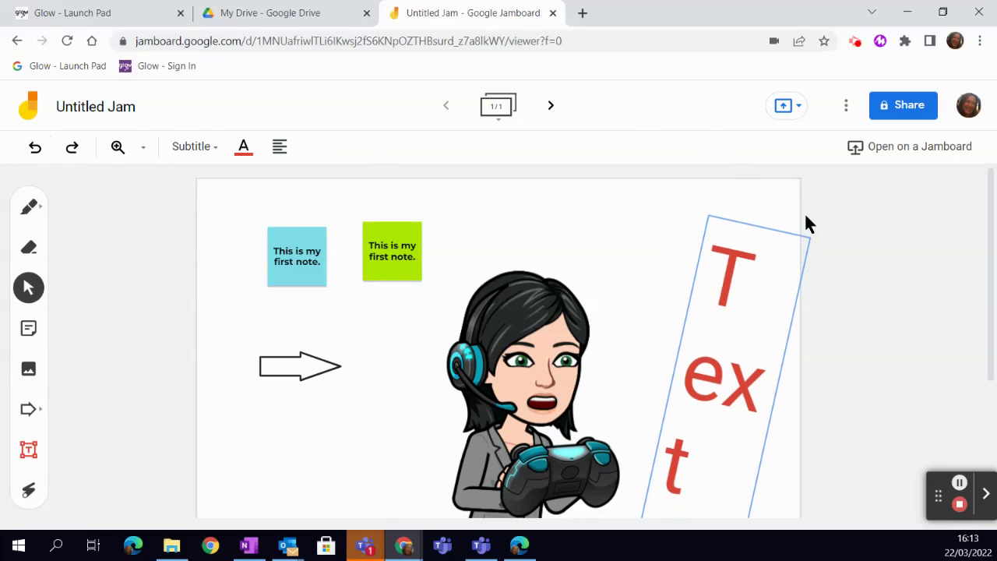
click(763, 278)
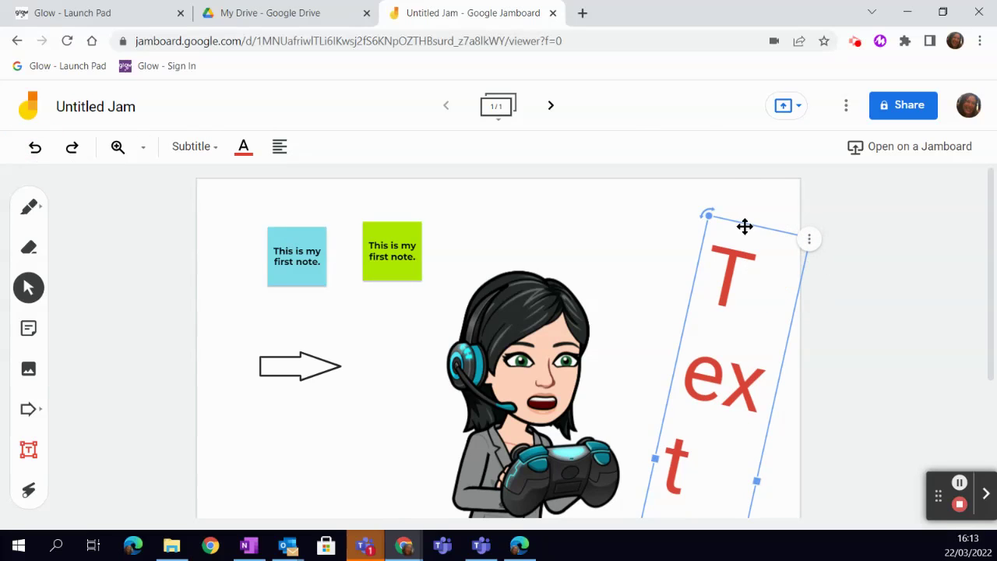
click(809, 239)
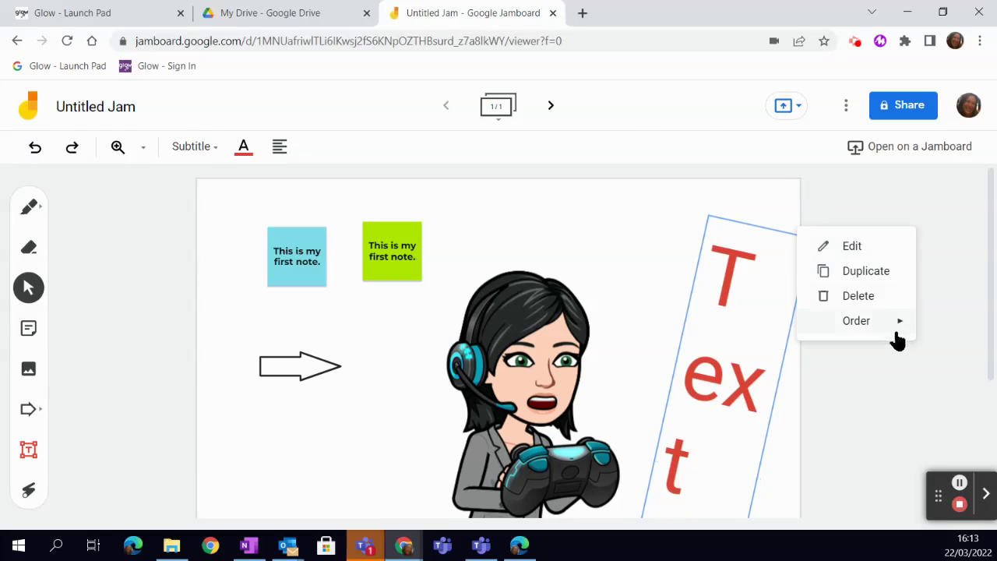
click(860, 297)
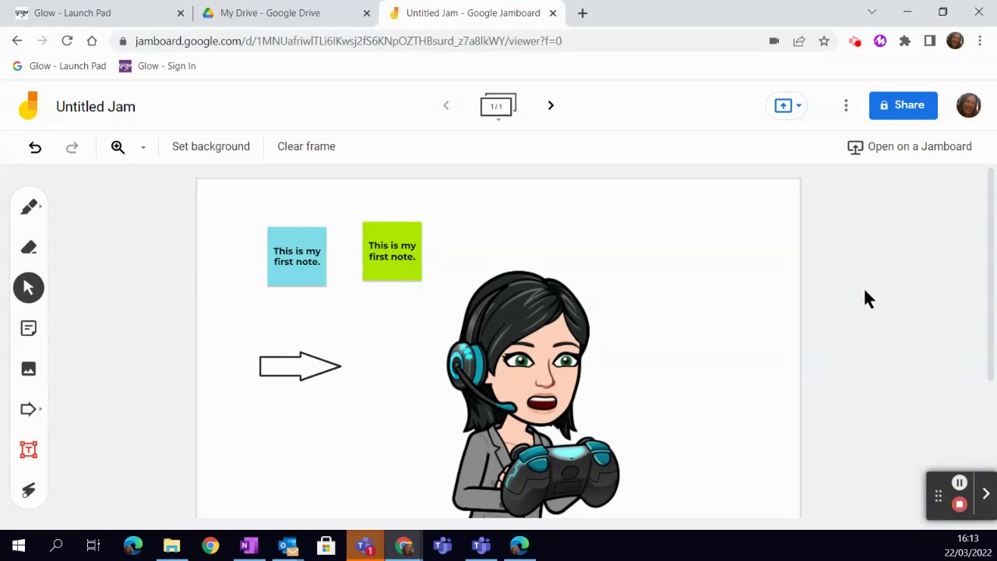
Step: Trace a laser loop around the gamer character and across the frame
click(29, 491)
mouse_move(628, 270)
mouse_down()
mouse_move(452, 311)
mouse_move(706, 288)
mouse_up()
mouse_move(513, 288)
mouse_down()
mouse_move(672, 280)
mouse_move(802, 444)
mouse_up()
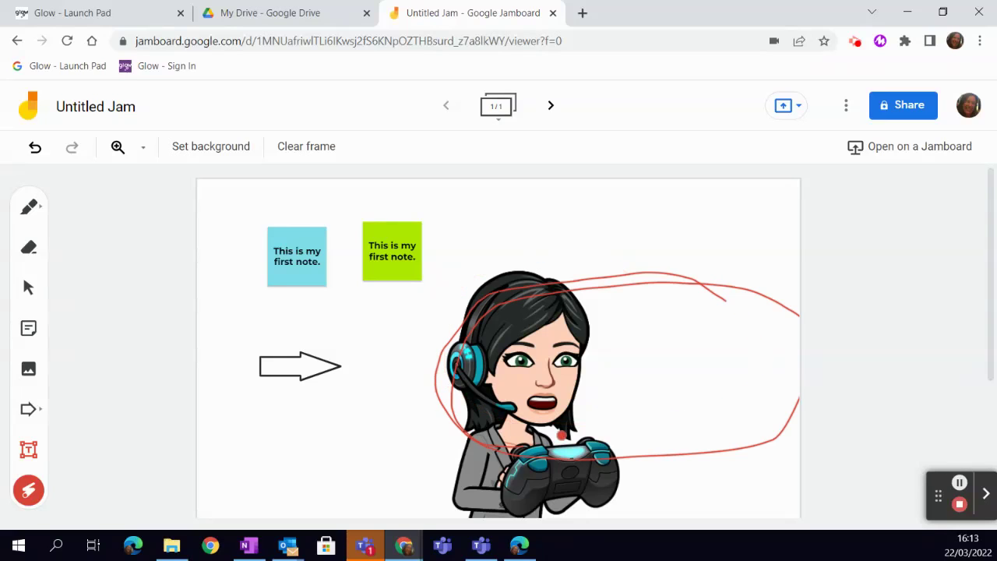
Step: Zoom the board to 100% and pan around the canvas
click(144, 154)
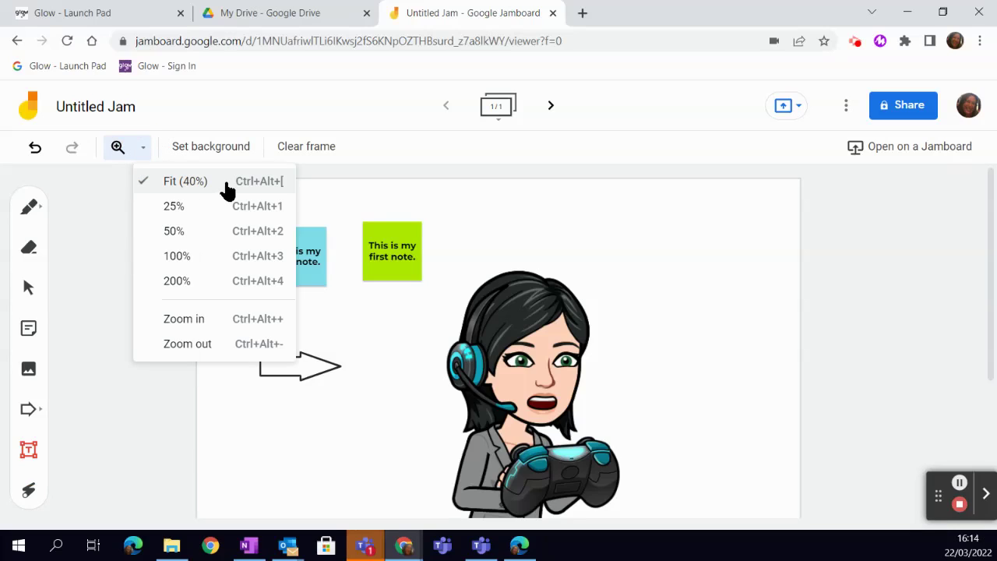
click(195, 259)
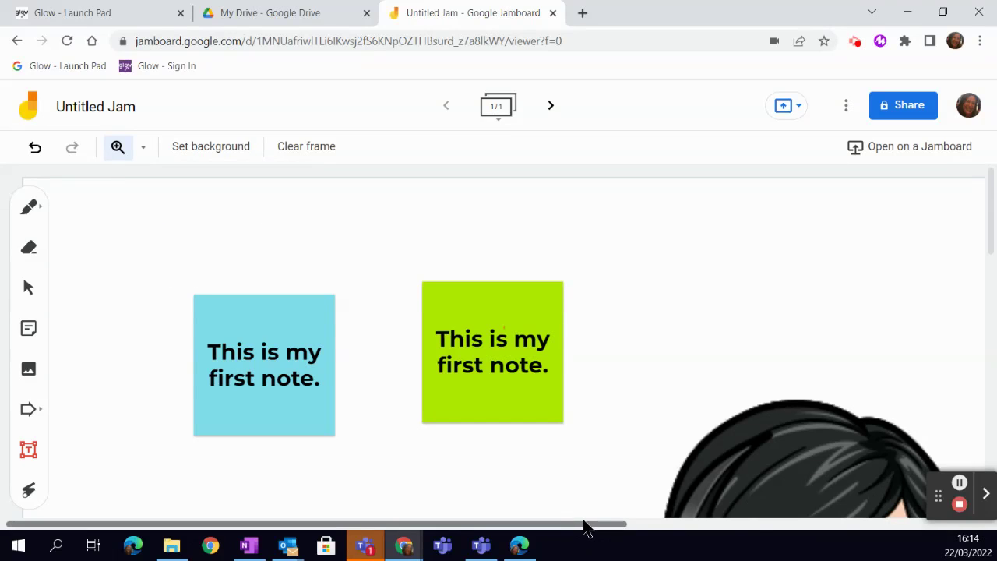
drag(585, 522, 977, 483)
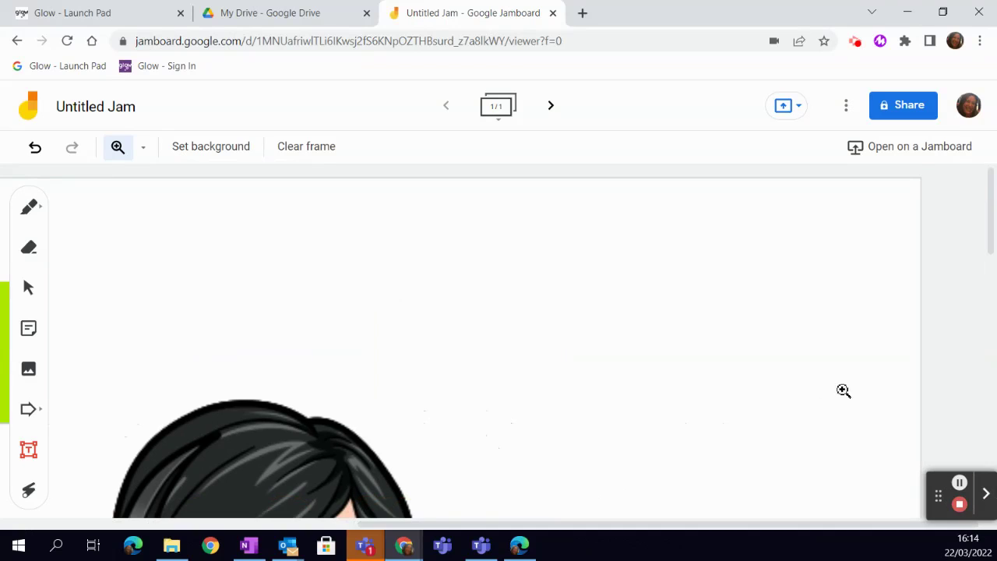
scroll(853, 392, down, 4)
scroll(853, 392, down, 8)
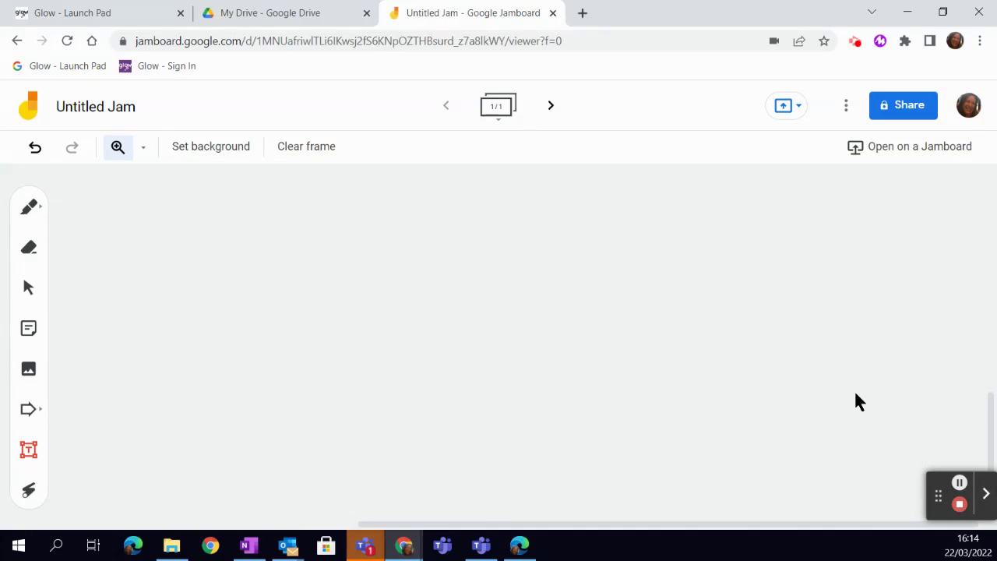
scroll(859, 402, up, 3)
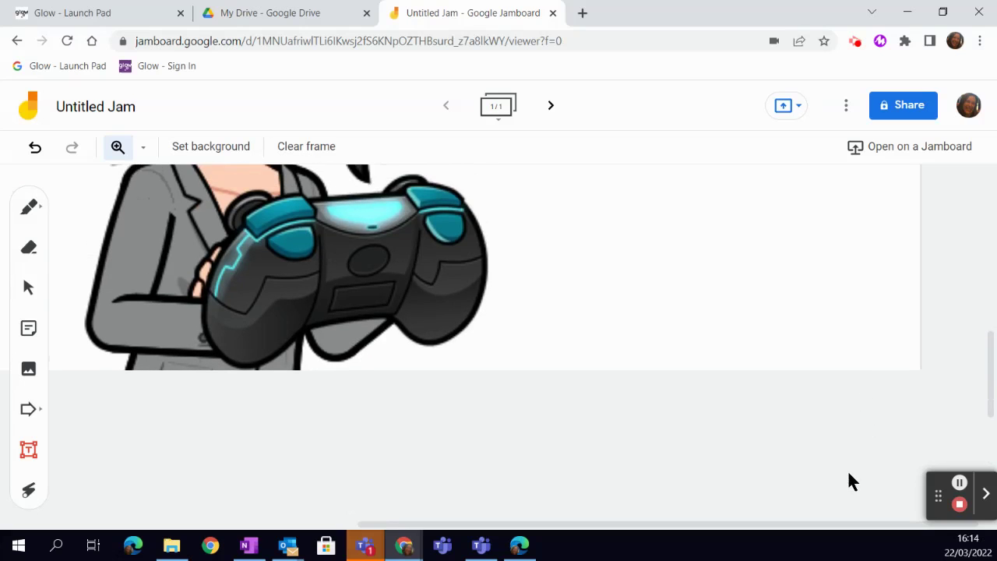
drag(792, 523, 482, 524)
scroll(560, 506, up, 8)
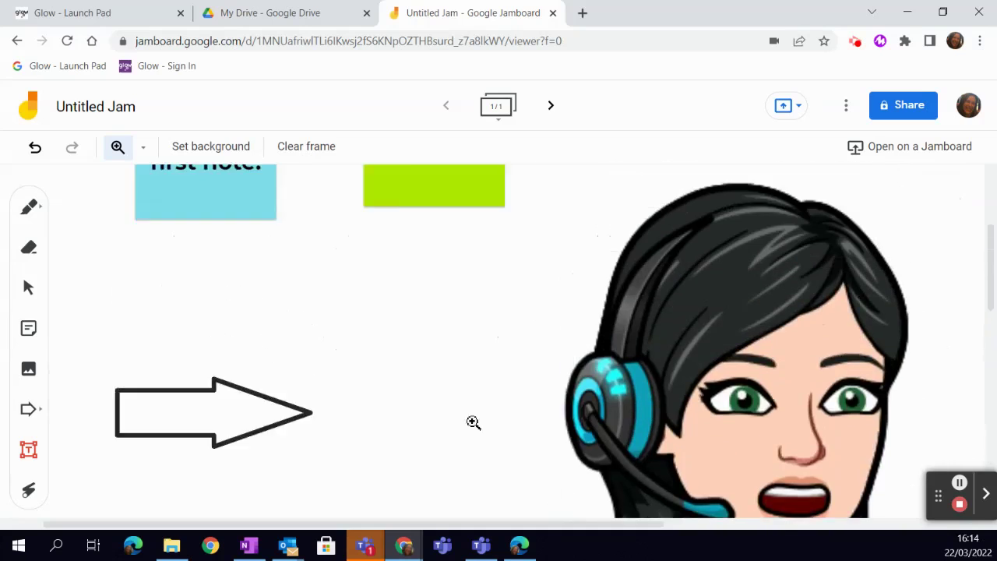
Step: Fit the whole frame on screen at 40% zoom
click(141, 148)
click(164, 180)
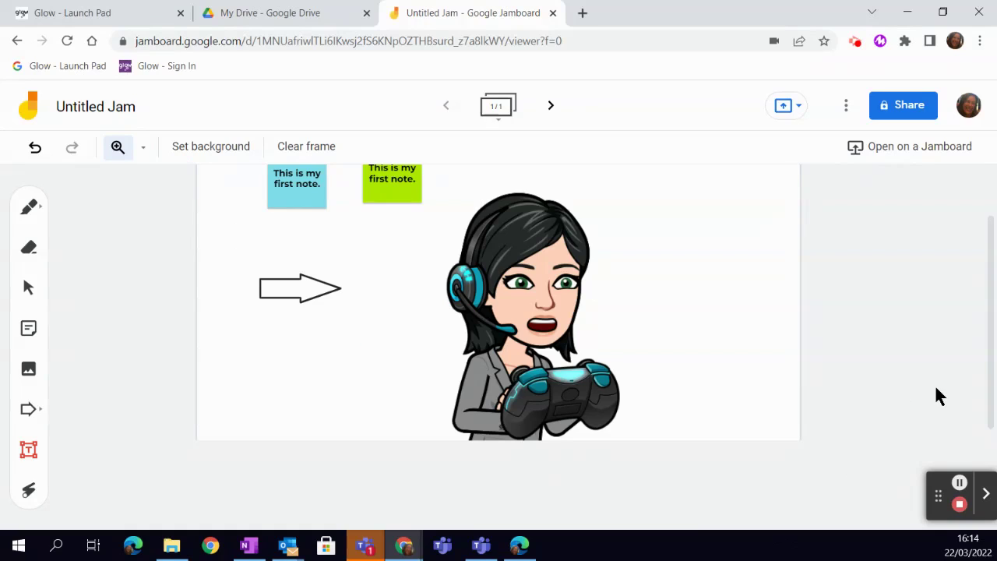
scroll(818, 394, up, 1)
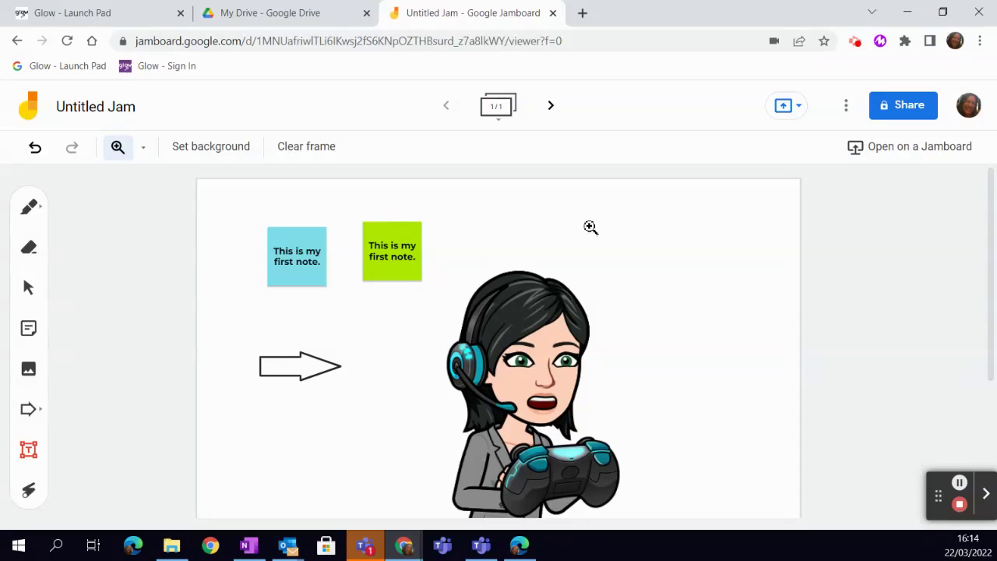
Step: Add three blank frames after the first, making frames 2, 3 and 4
click(554, 112)
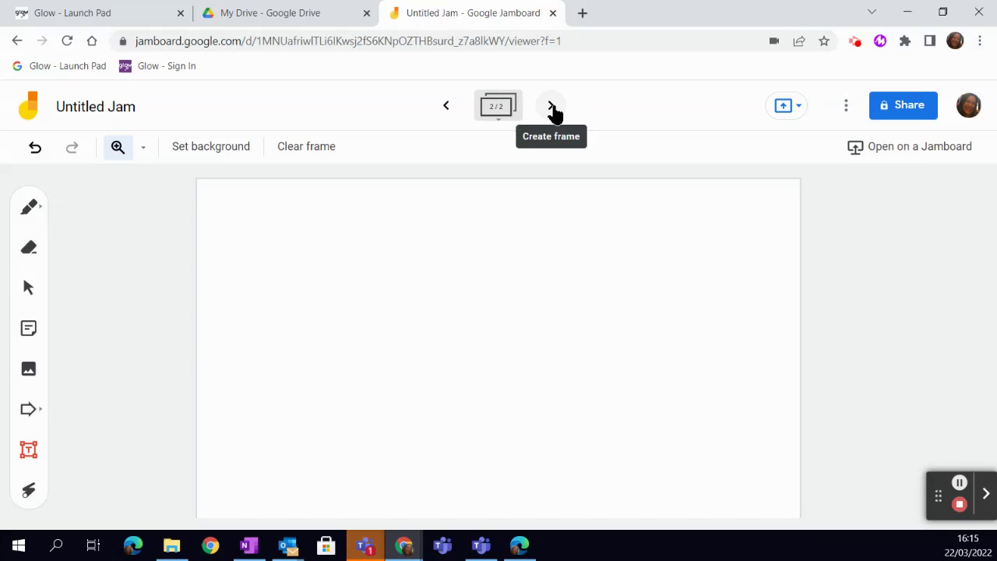
click(551, 108)
click(551, 107)
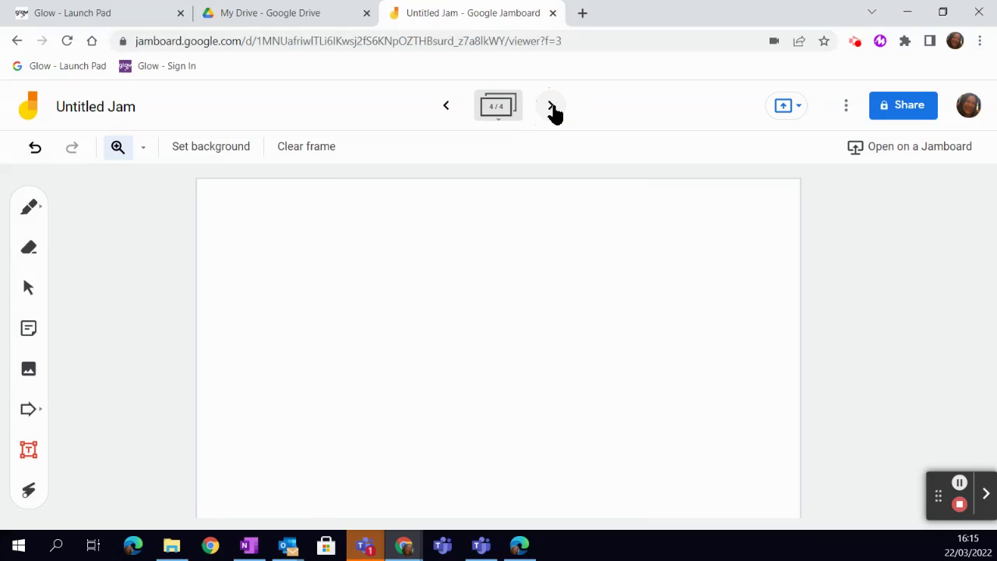
Step: Delete two of the blank frames from the frame bar
click(499, 114)
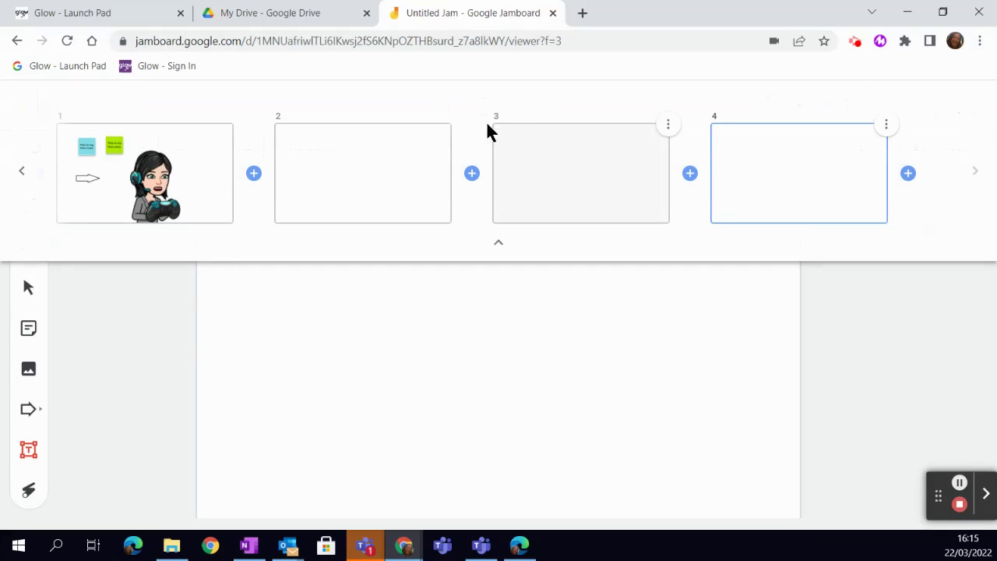
click(448, 133)
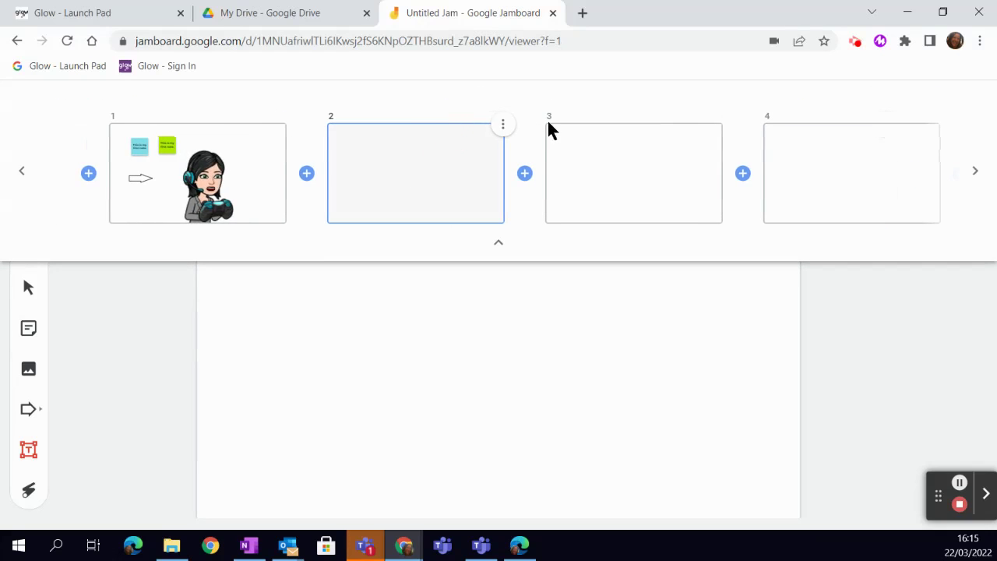
click(504, 126)
click(468, 155)
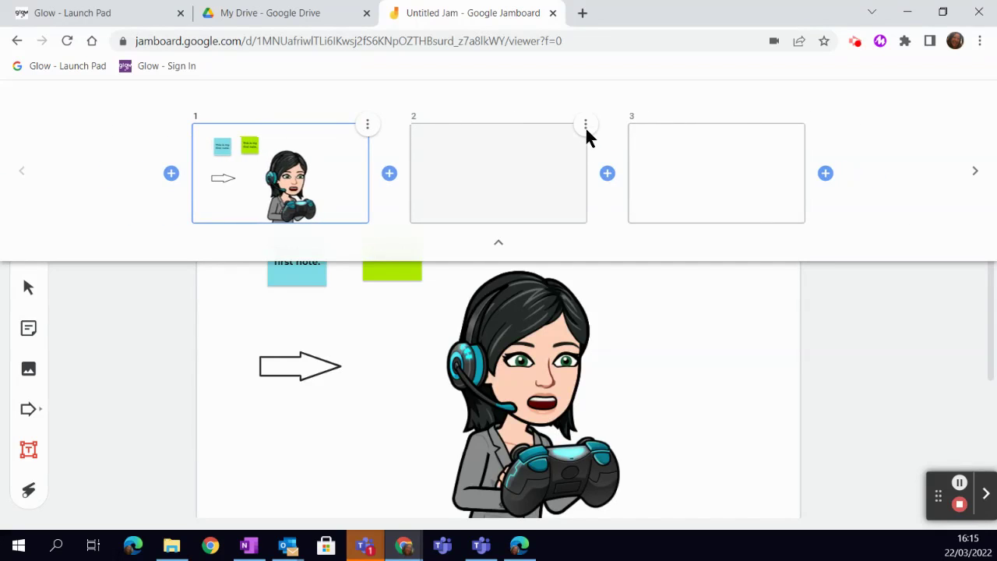
click(585, 126)
click(558, 160)
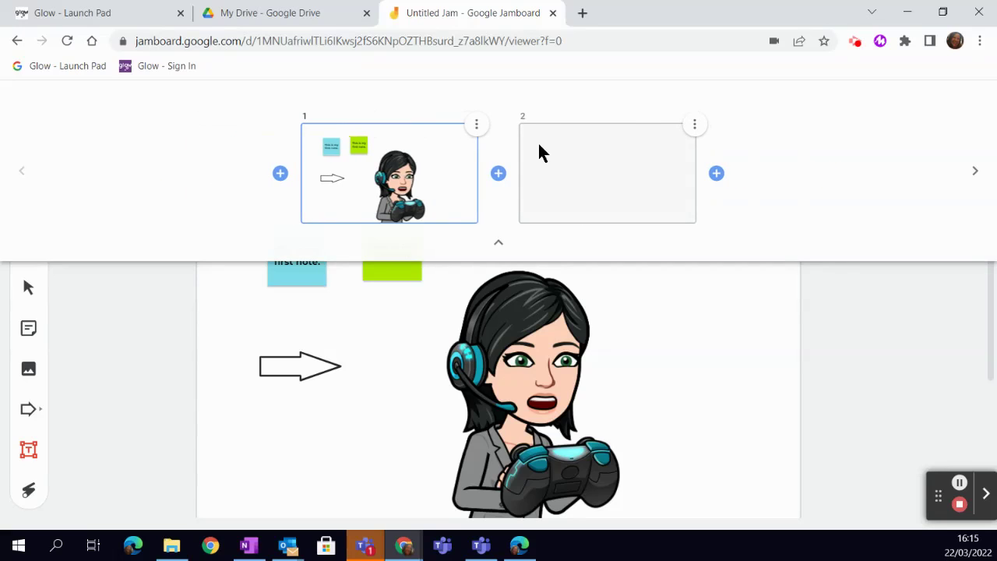
Step: Duplicate the first frame and collapse the frame bar
click(478, 124)
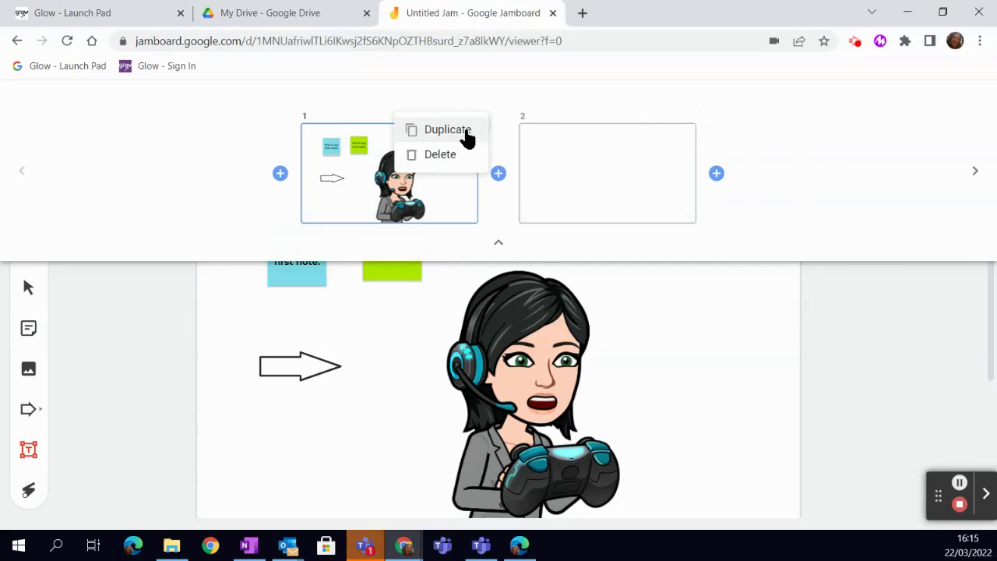
click(467, 137)
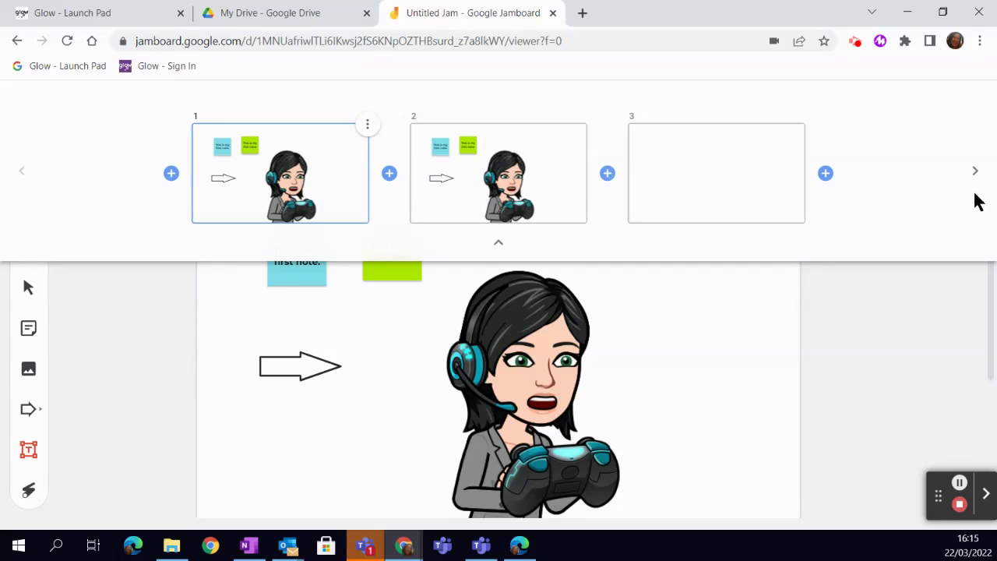
click(499, 247)
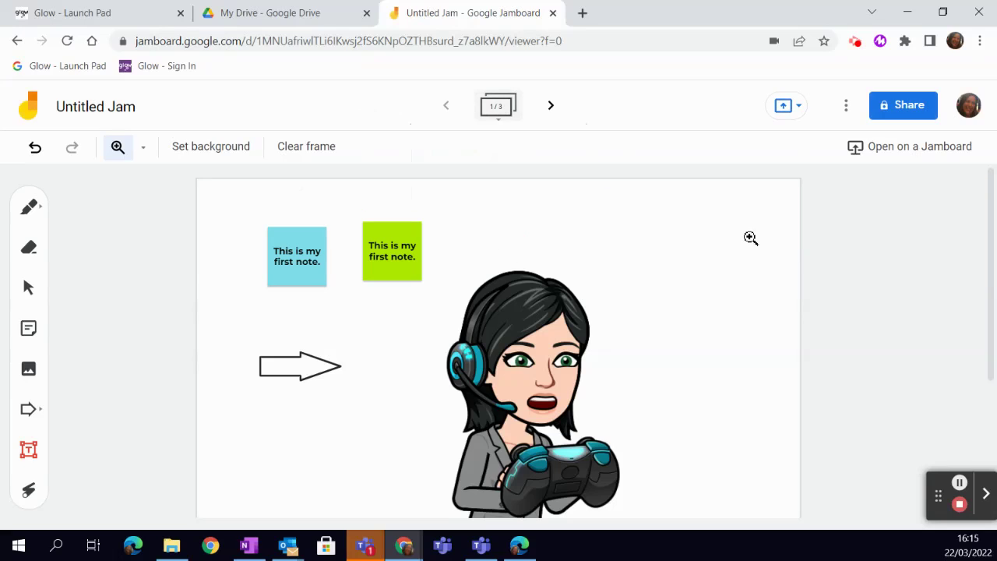
Step: Set the background to Dots, then Blue line, then choose Image as the background
click(206, 149)
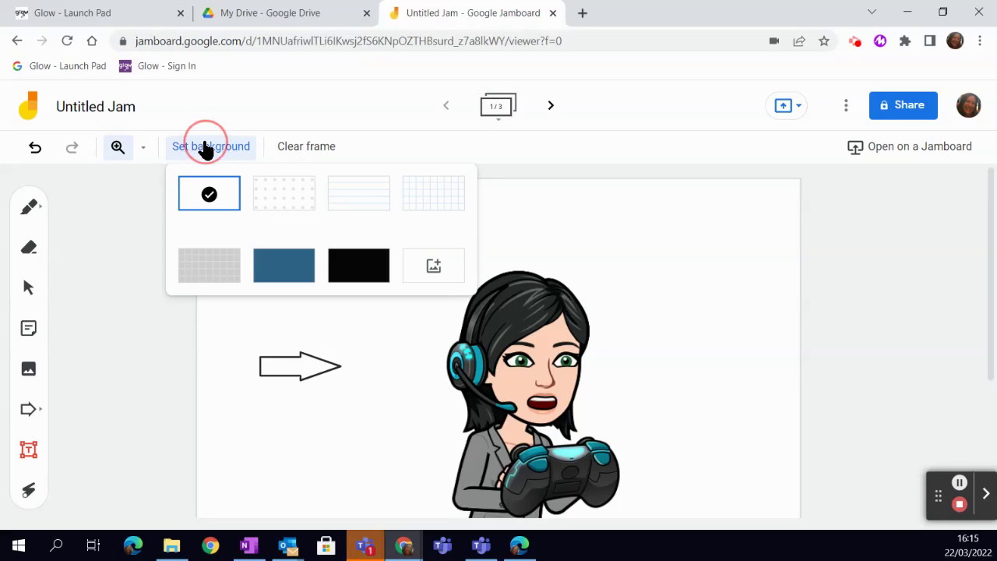
click(289, 195)
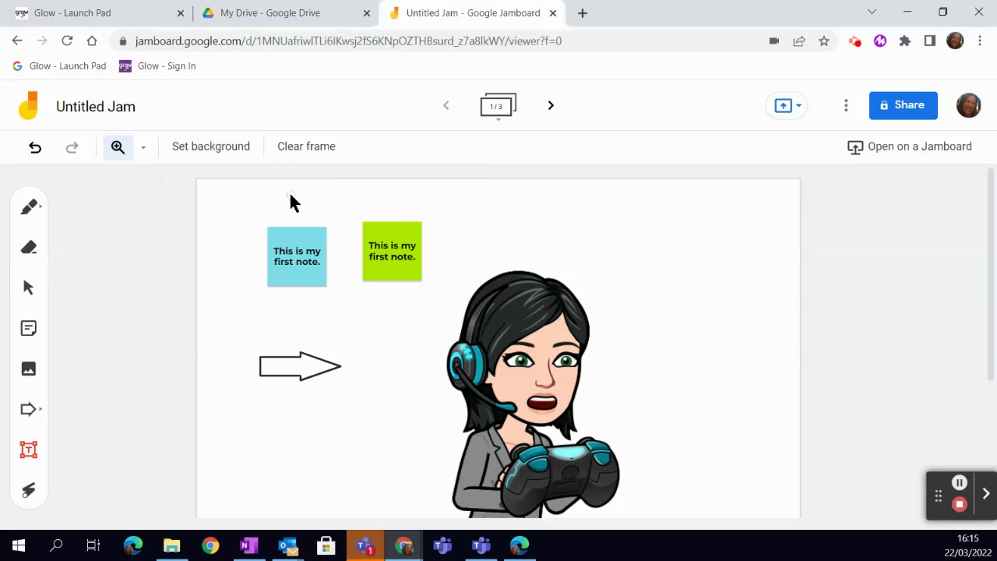
click(215, 148)
click(358, 201)
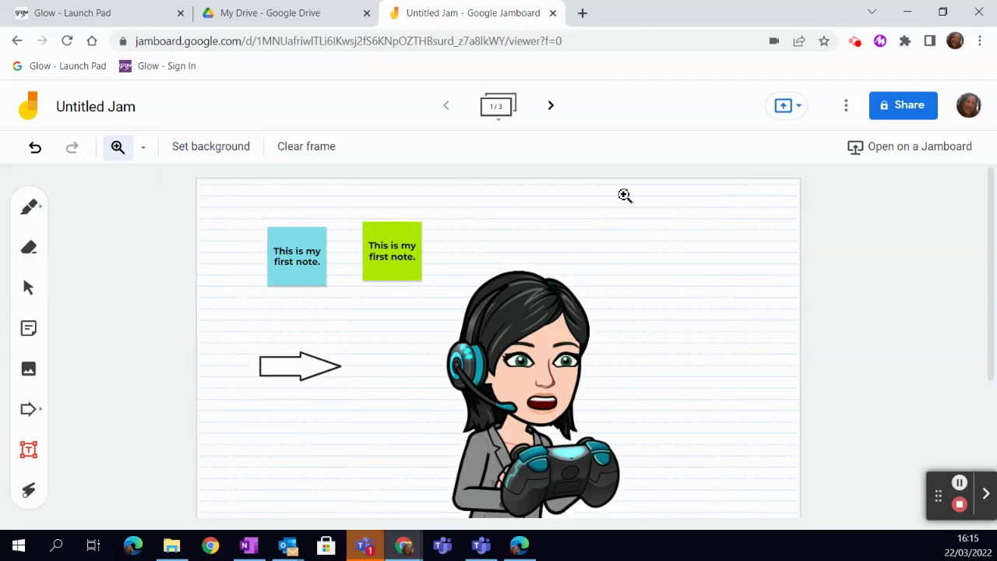
click(205, 152)
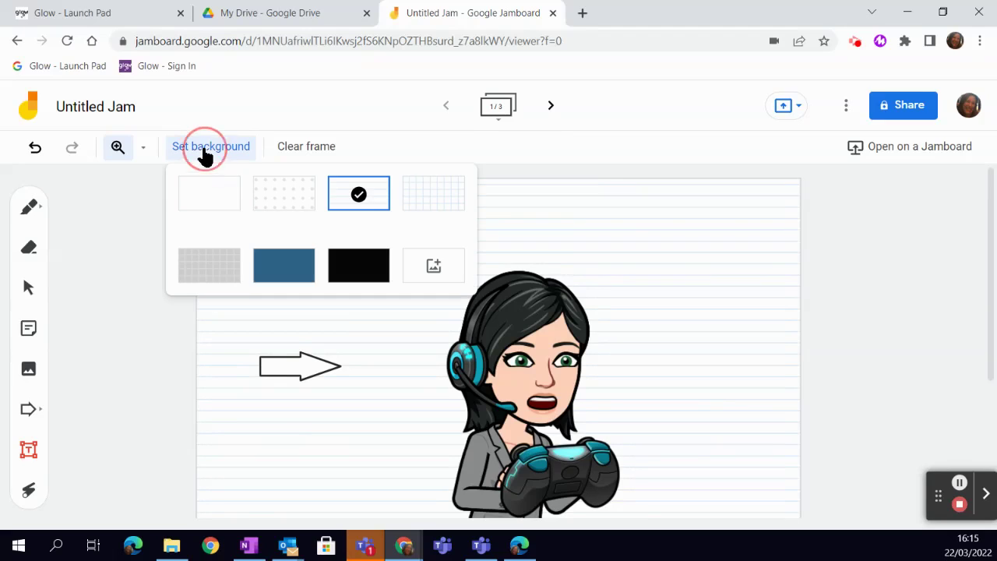
click(439, 269)
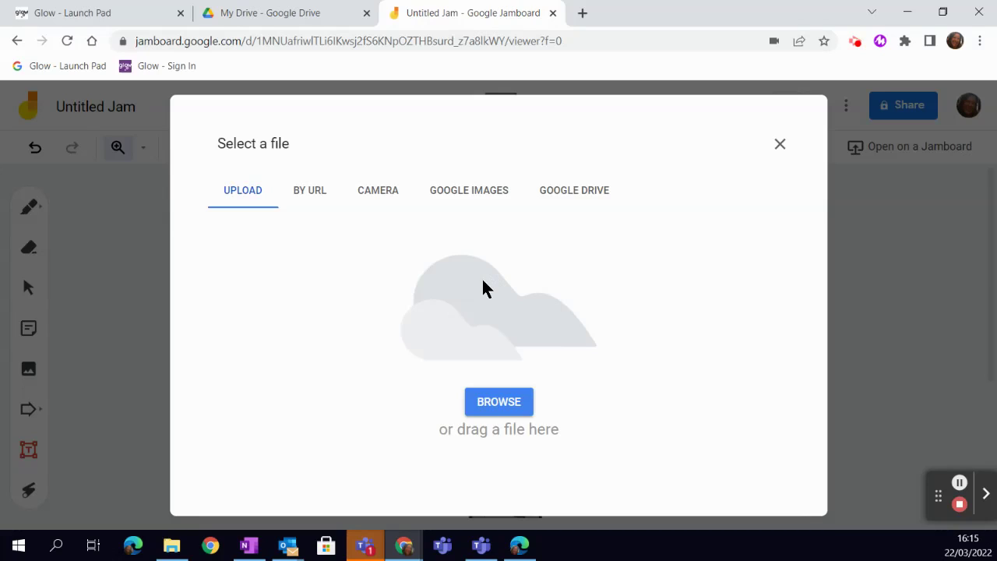
Step: Upload Coffee Cup from the Pictures folder as the frame's background image
click(499, 403)
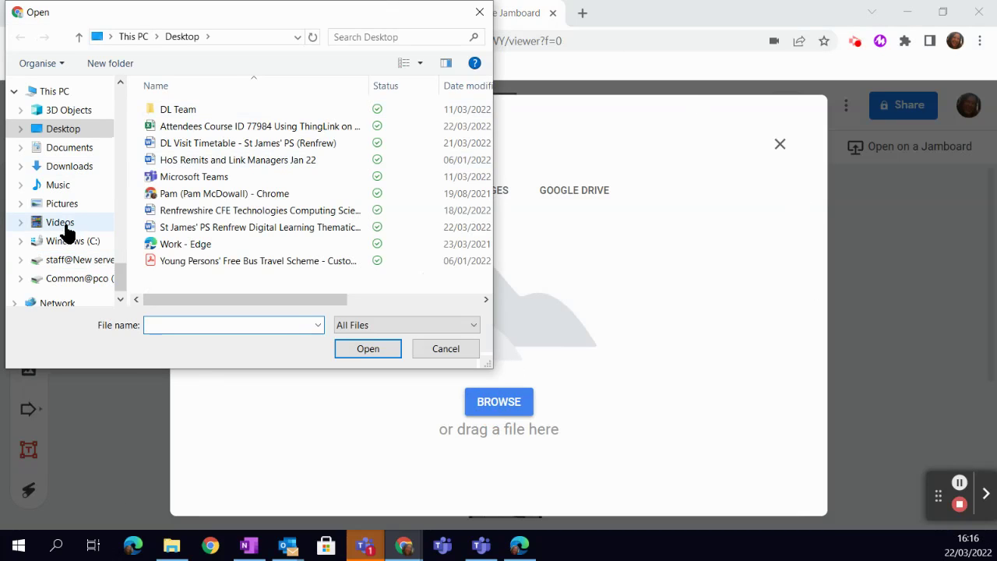
click(67, 204)
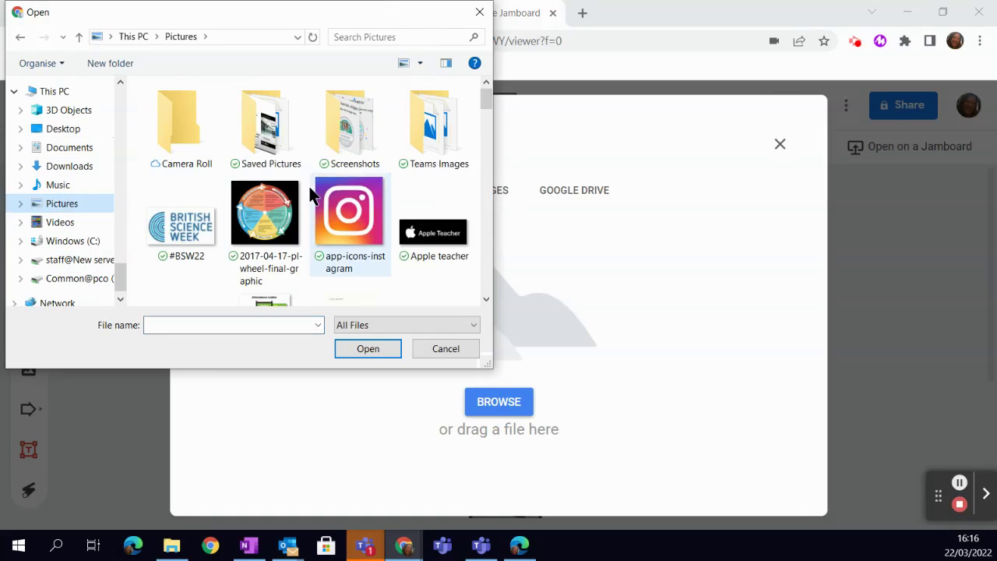
scroll(313, 191, down, 3)
click(428, 133)
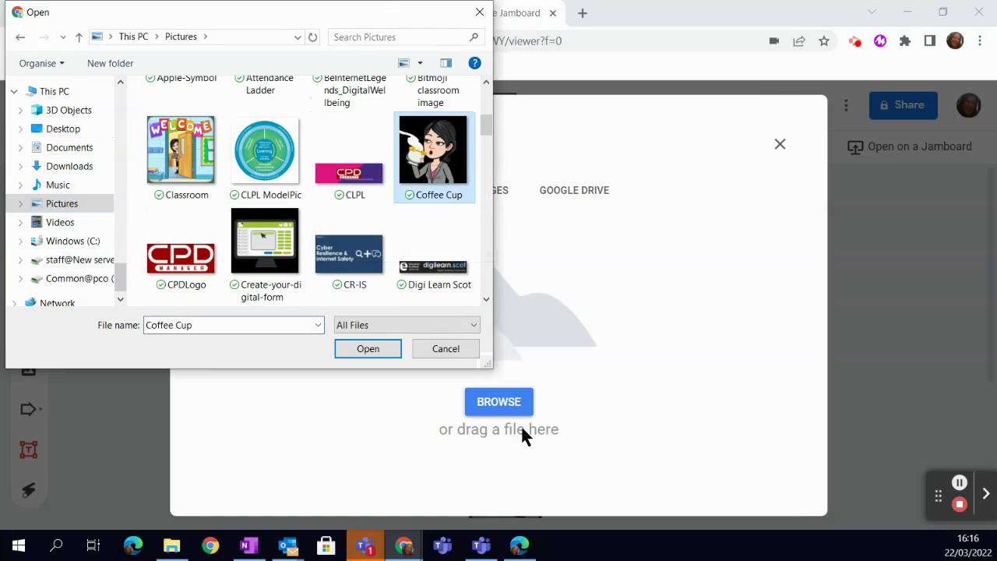
click(380, 347)
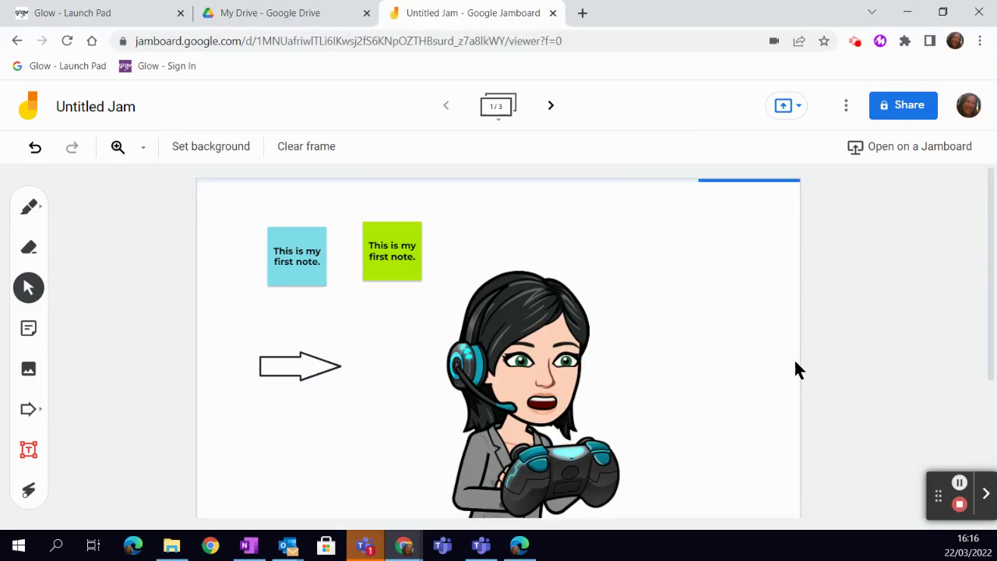
Step: Move the gamer cartoon to the left beside the coffee cup
drag(574, 272, 732, 335)
click(423, 333)
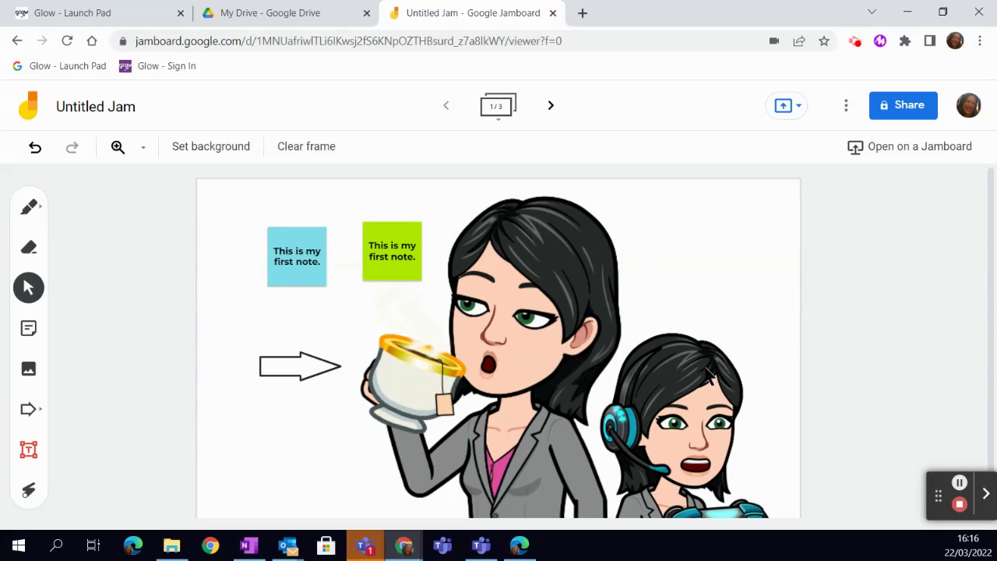
drag(702, 377, 299, 313)
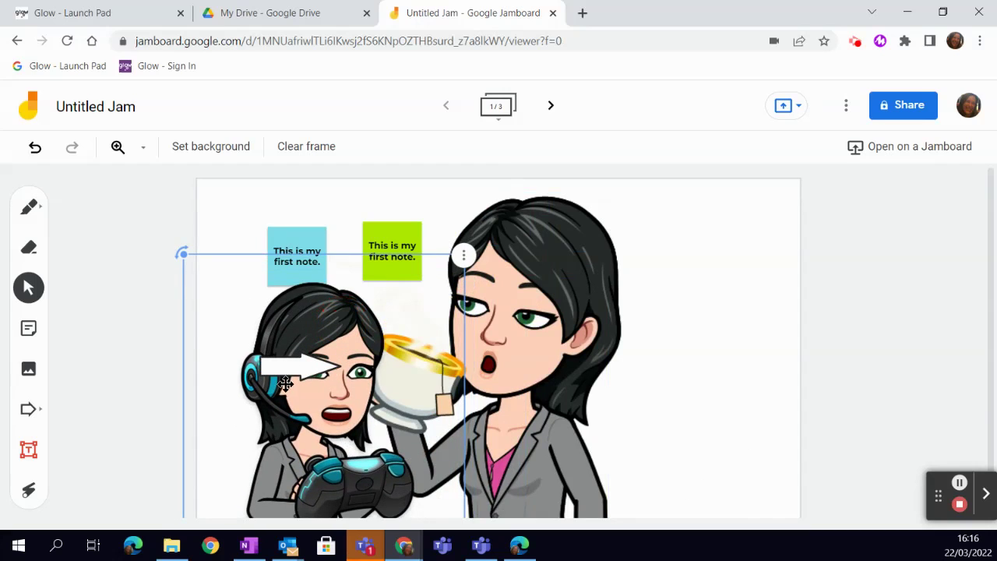
Step: Move the arrow to the upper right and tilt the gamer cartoon slightly clockwise
drag(314, 379, 700, 256)
click(690, 347)
click(361, 335)
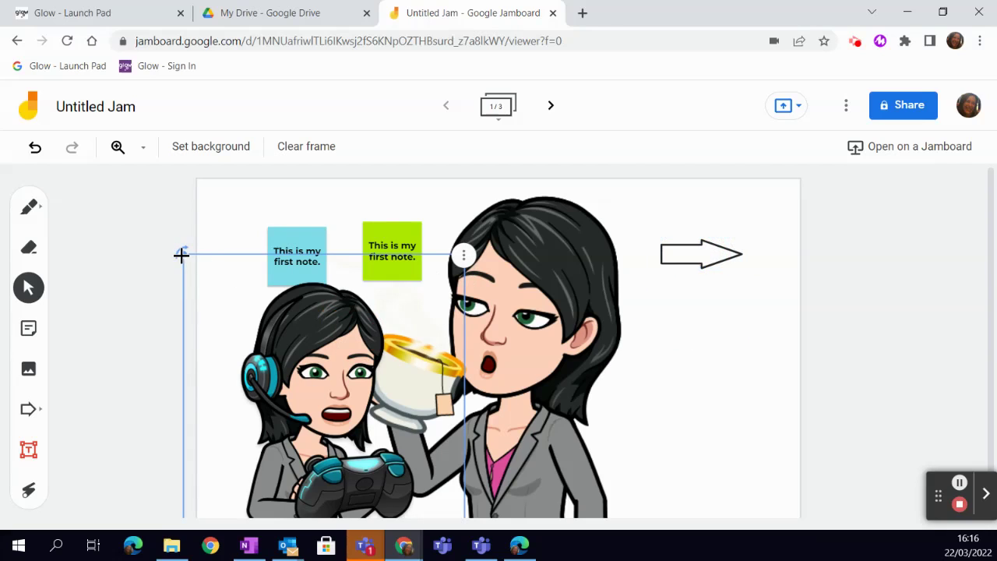
drag(181, 254, 198, 239)
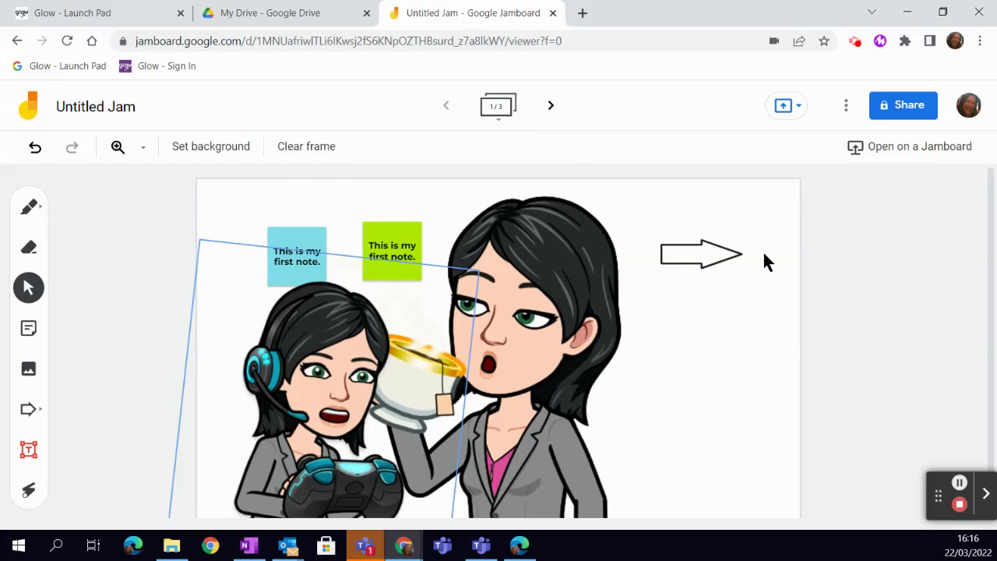
Step: Open the jam's More actions menu showing Rename, Download as PDF, Make a copy and Remove
click(846, 109)
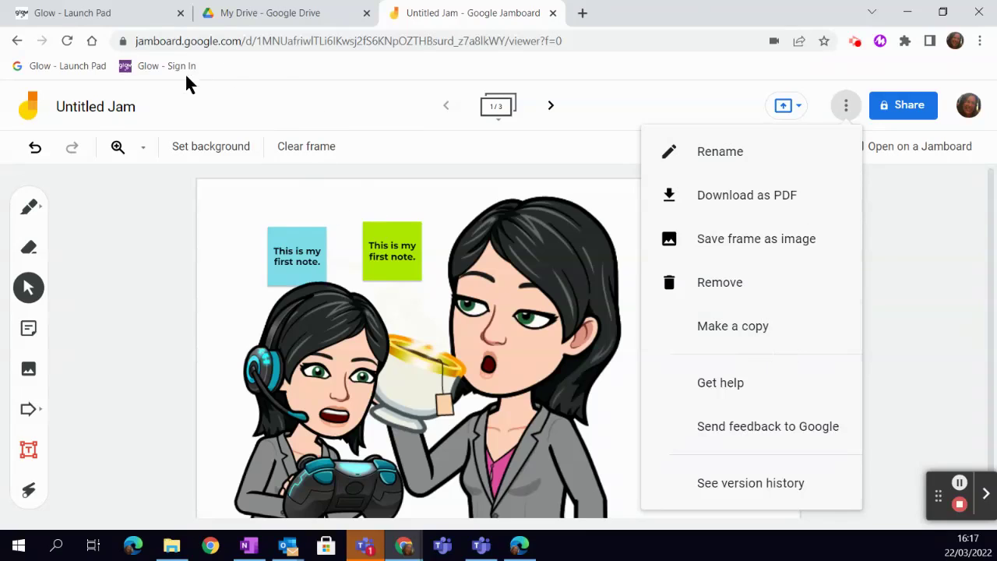
Step: Rename the Untitled Jam to '1 Character thoughts'
click(74, 106)
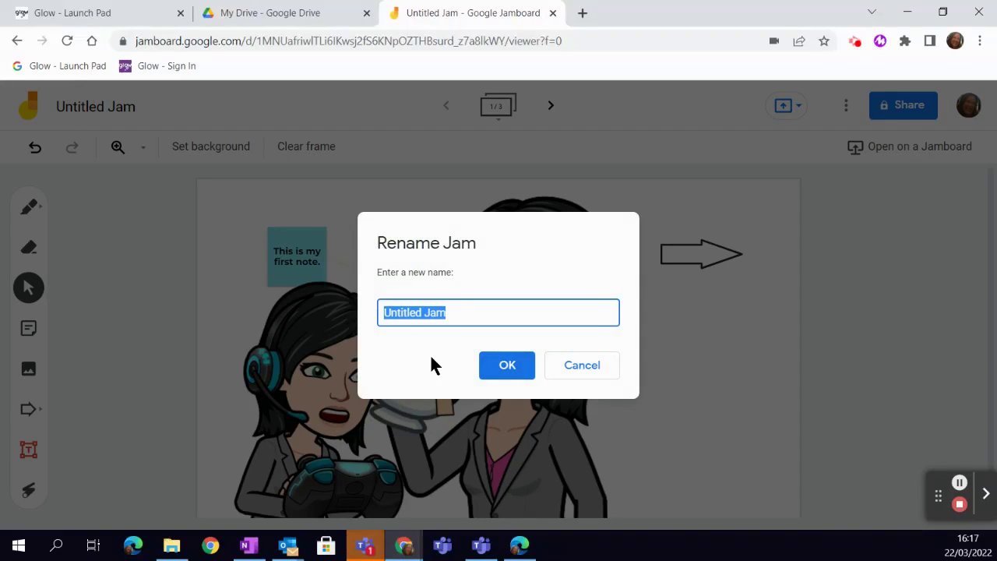
text(1 Charact)
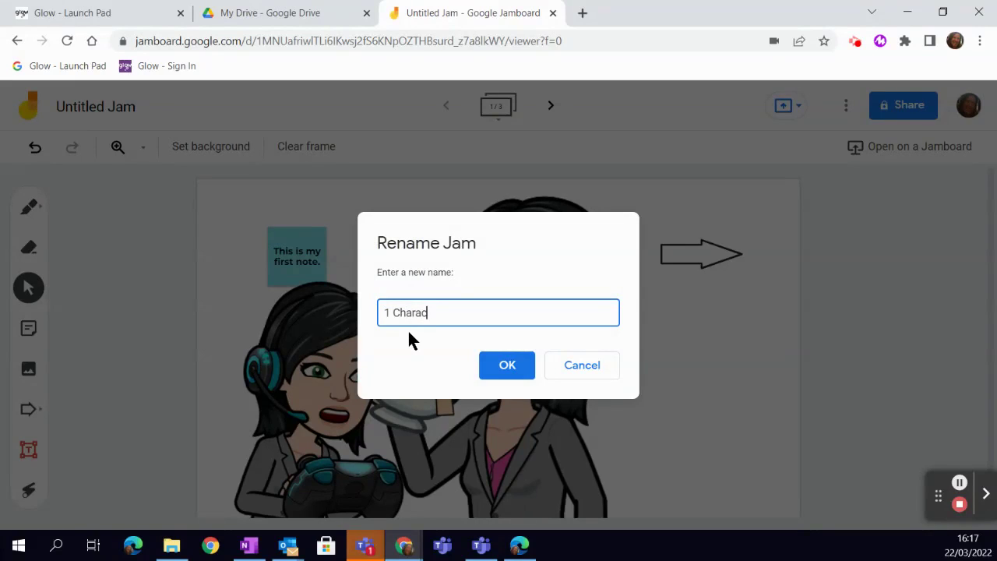
text(erthoughts)
key(Left)
key(Left)
key(Left)
key(Left)
key(Left)
key(Left)
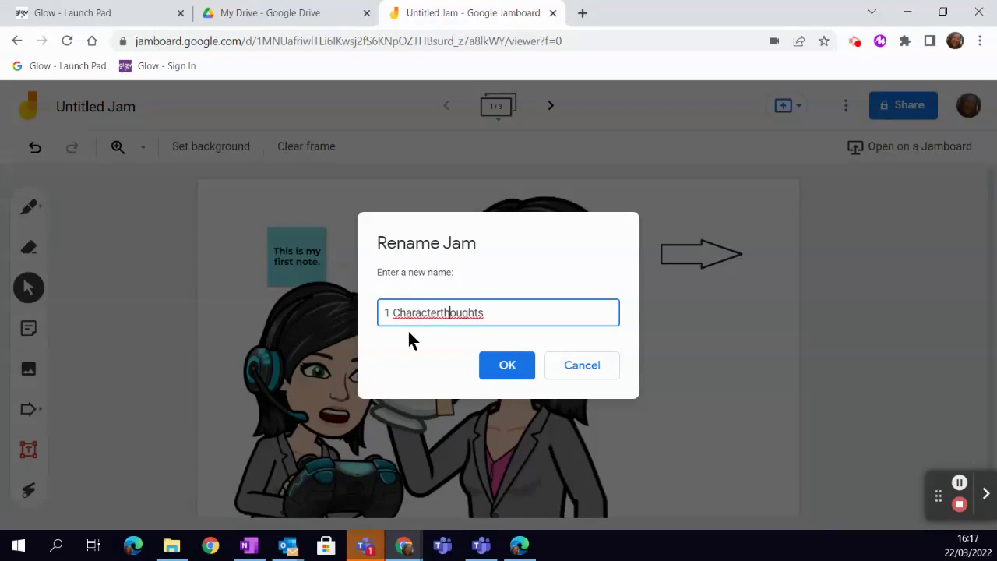
key(Left)
key(Left)
click(499, 372)
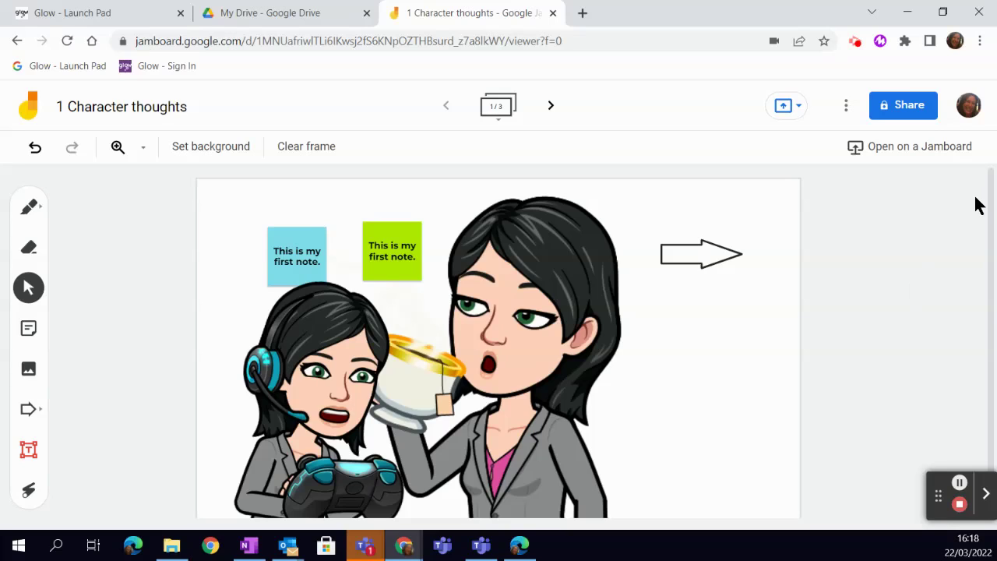
Step: Share the jam's link with Renfrewshire Council and give them Editor access
click(919, 114)
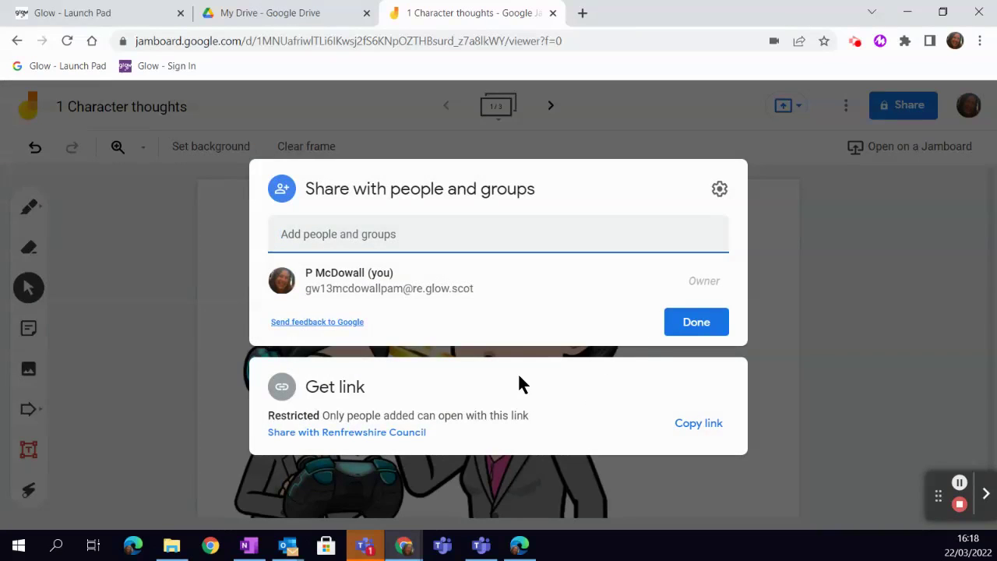
click(412, 433)
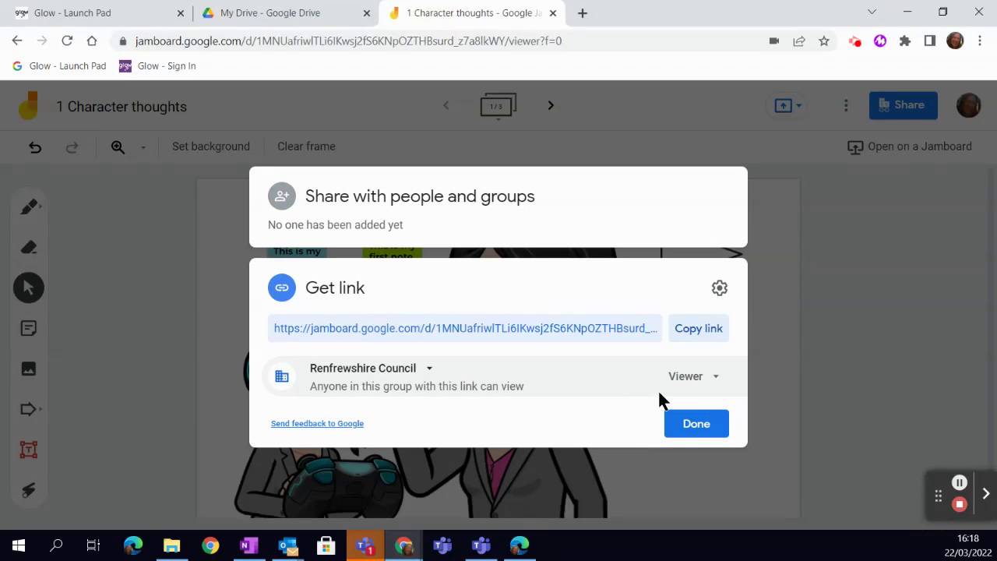
click(715, 378)
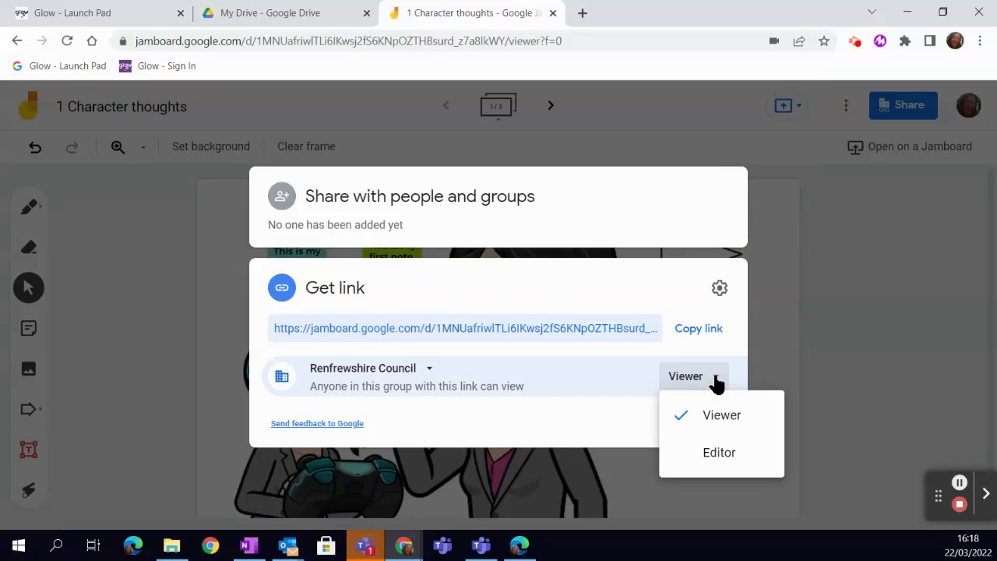
click(709, 455)
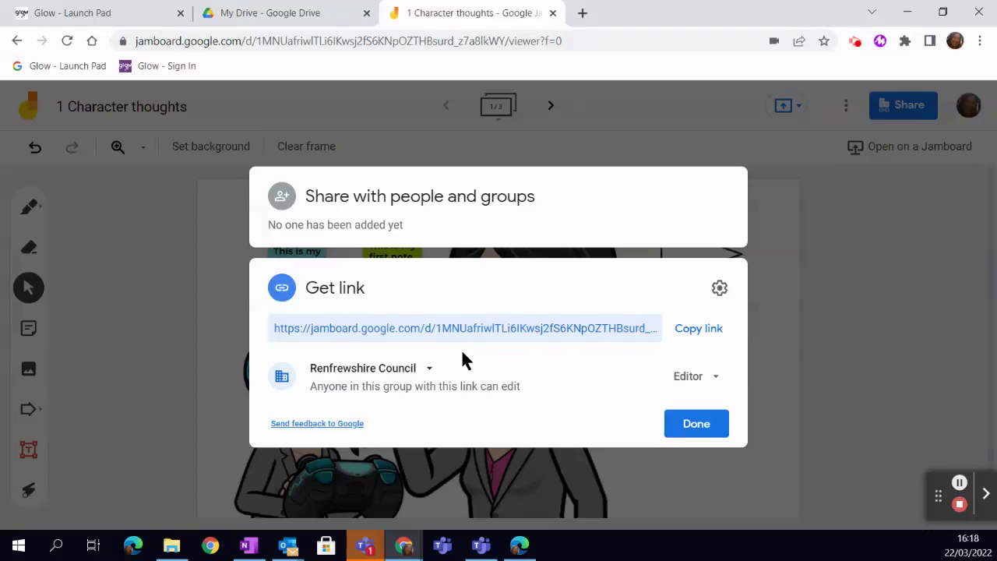
click(431, 372)
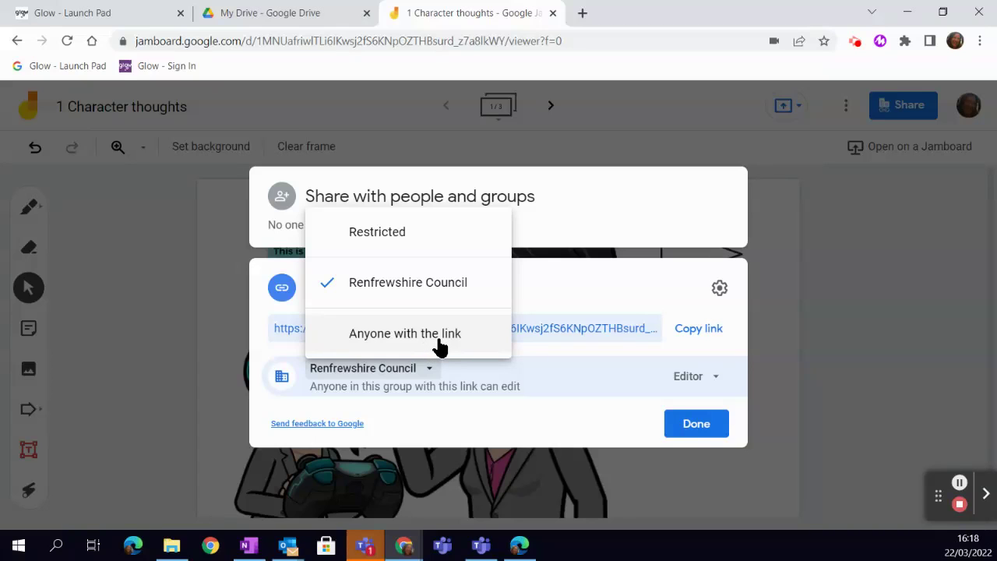
click(703, 432)
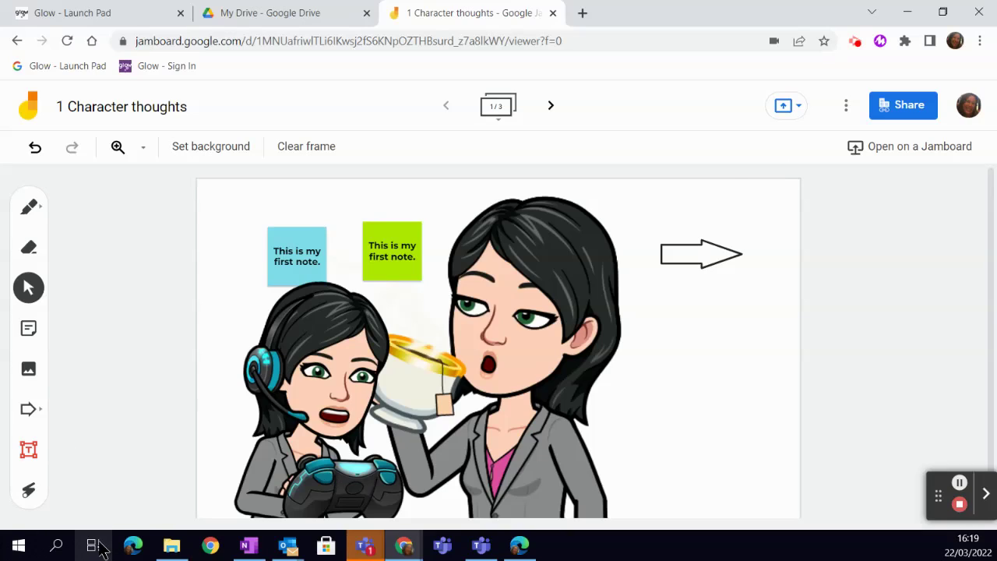
Step: Go to Canva in Edge, dismiss the Ukraine support banner and open Templates
click(519, 544)
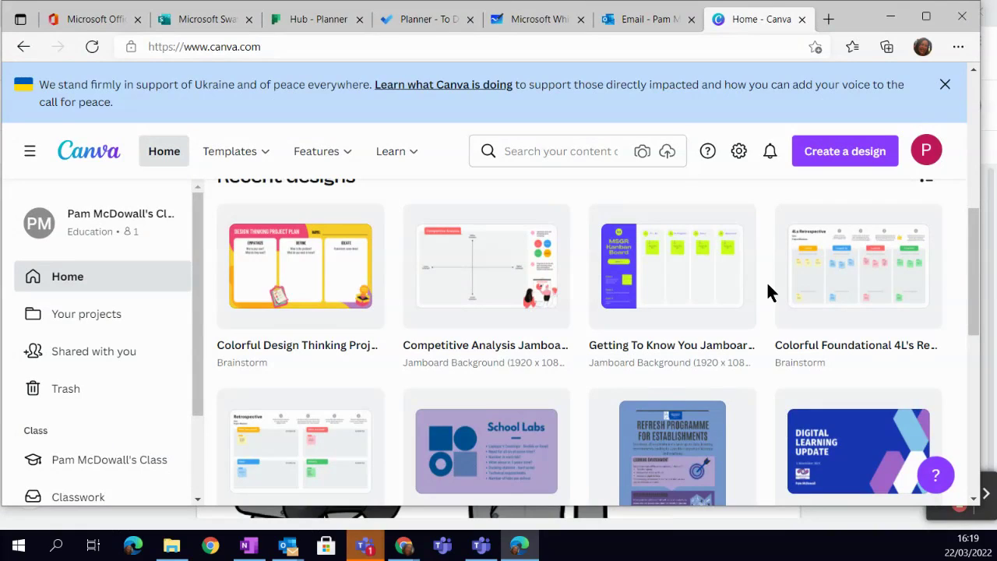
mouse_move(834, 240)
click(944, 84)
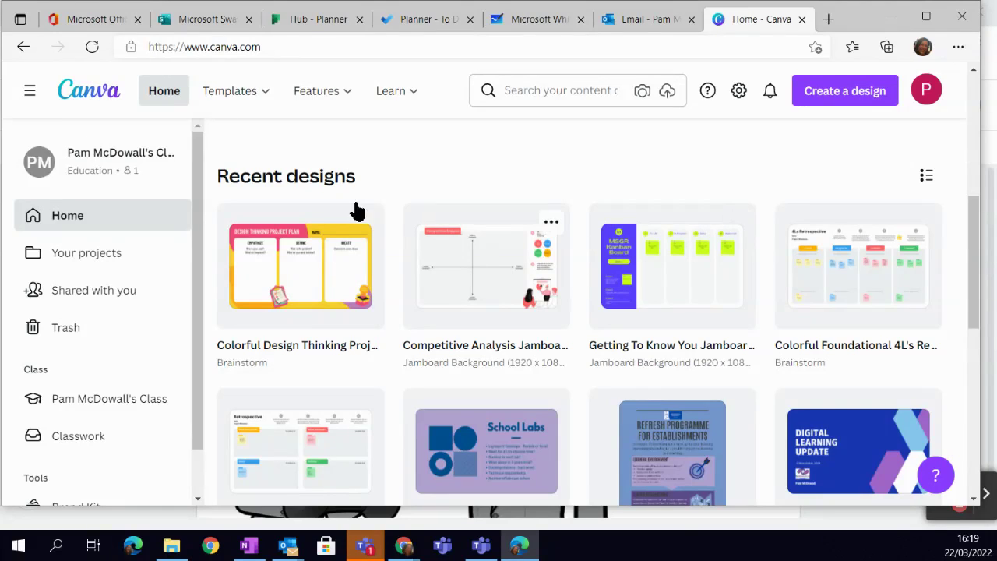
click(241, 92)
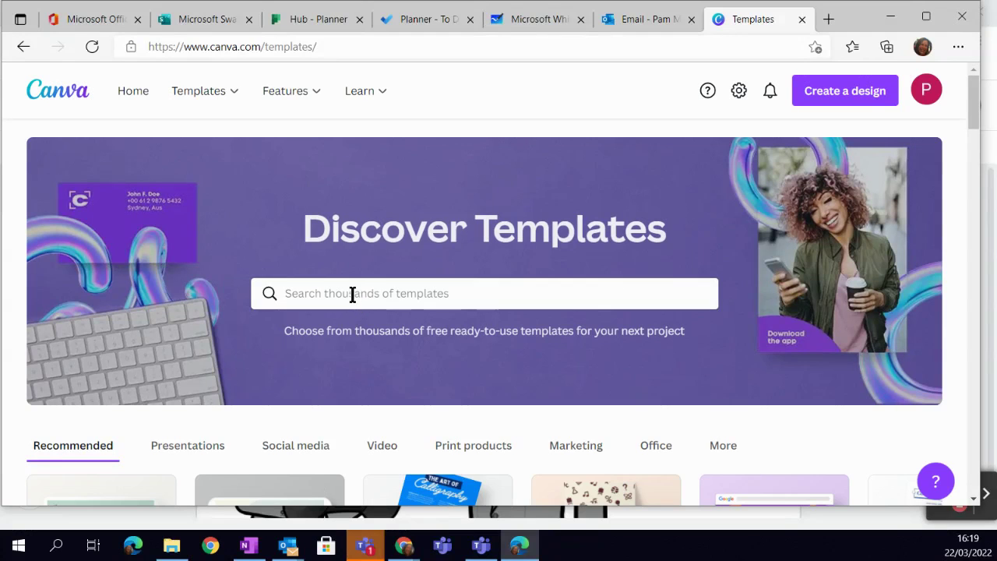
Step: Search templates for 'jambo', choose Jamboard Backgrounds and open the SWOT Diagram template
click(353, 293)
text(jambo)
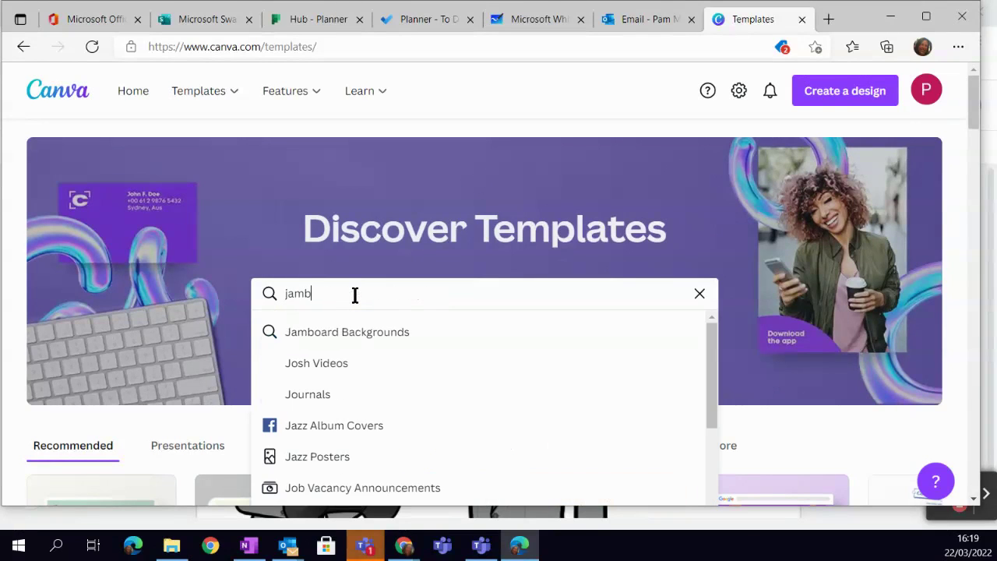
click(361, 334)
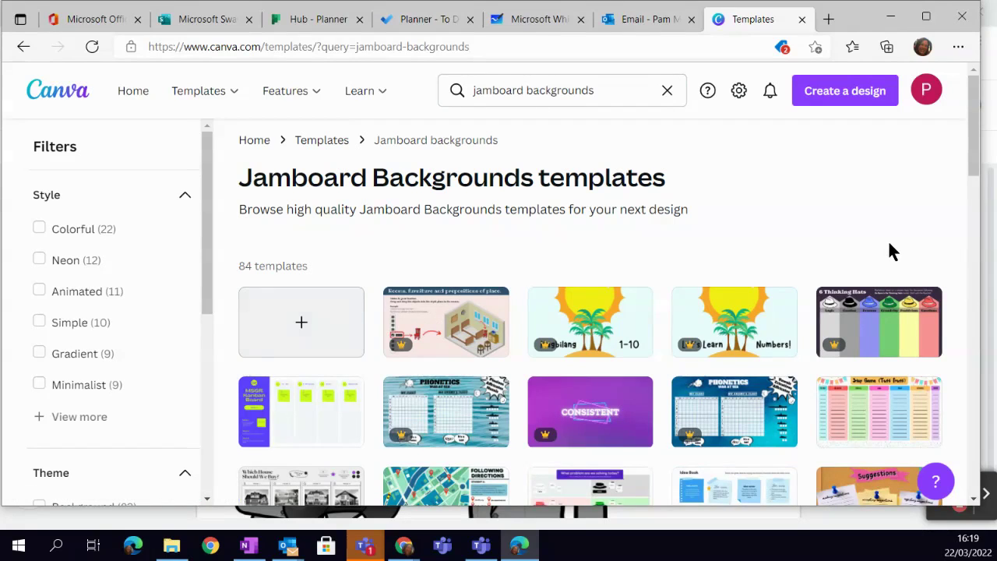
scroll(891, 250, down, 1)
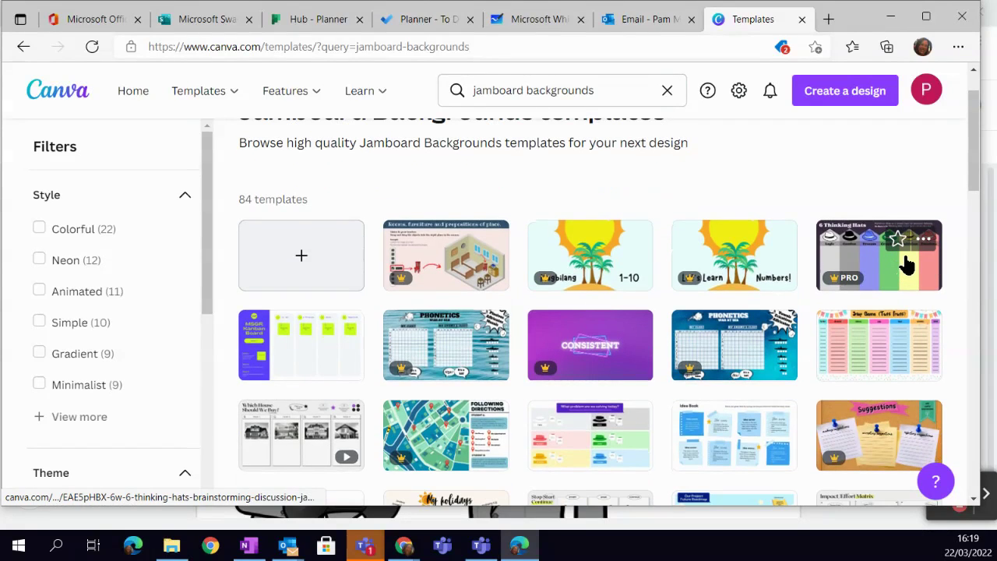
scroll(905, 257, down, 1)
scroll(905, 241, down, 1)
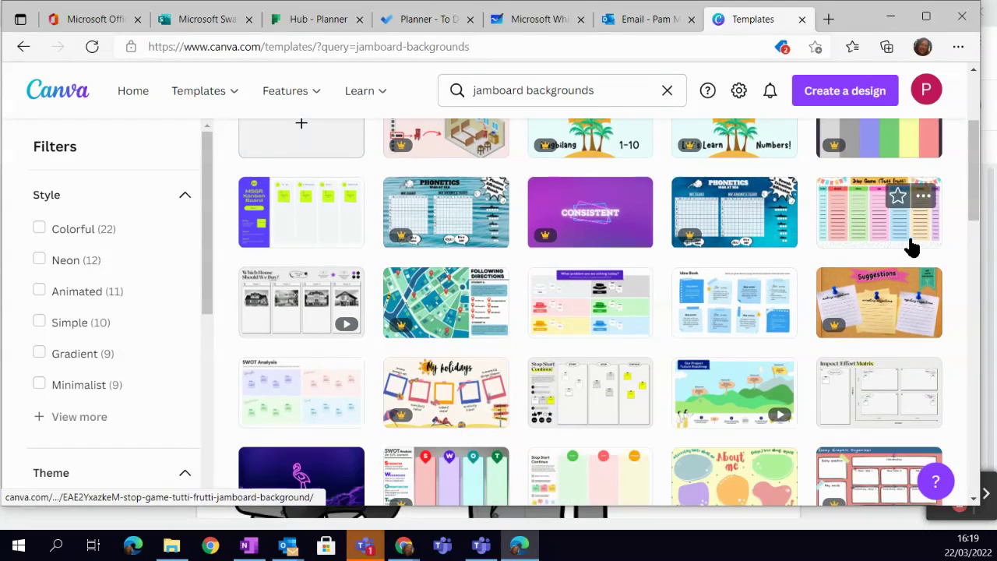
click(305, 398)
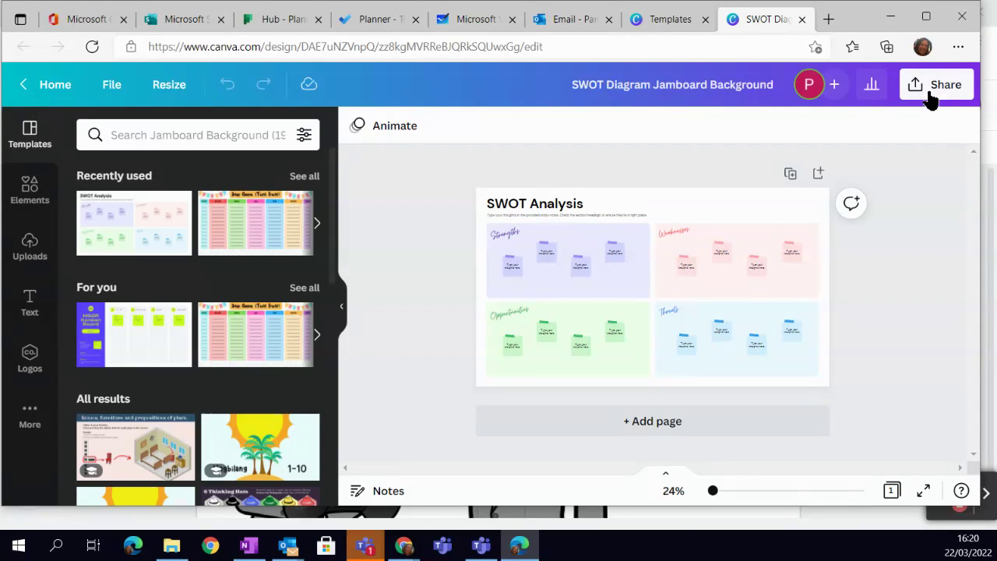
click(930, 99)
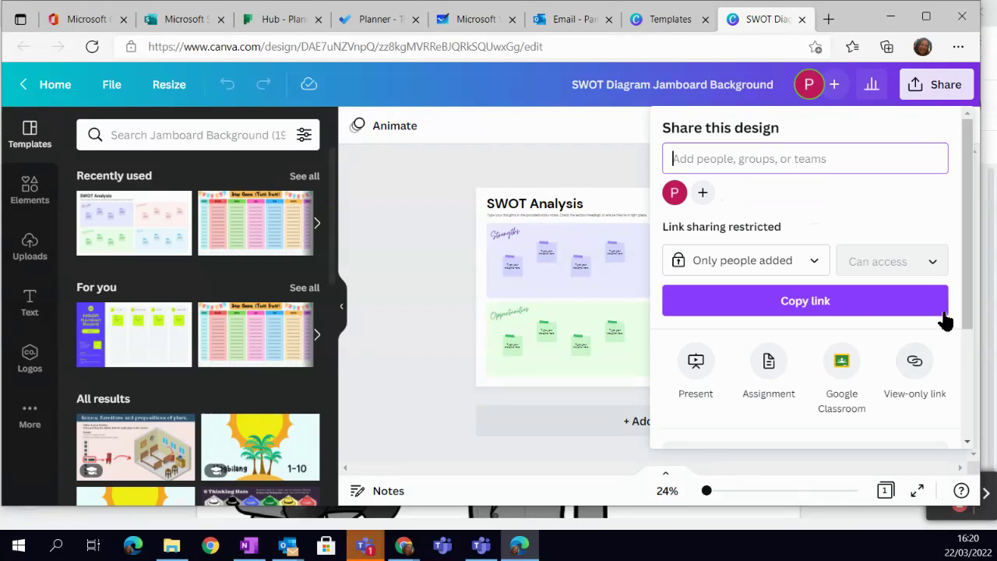
scroll(945, 311, down, 2)
click(904, 311)
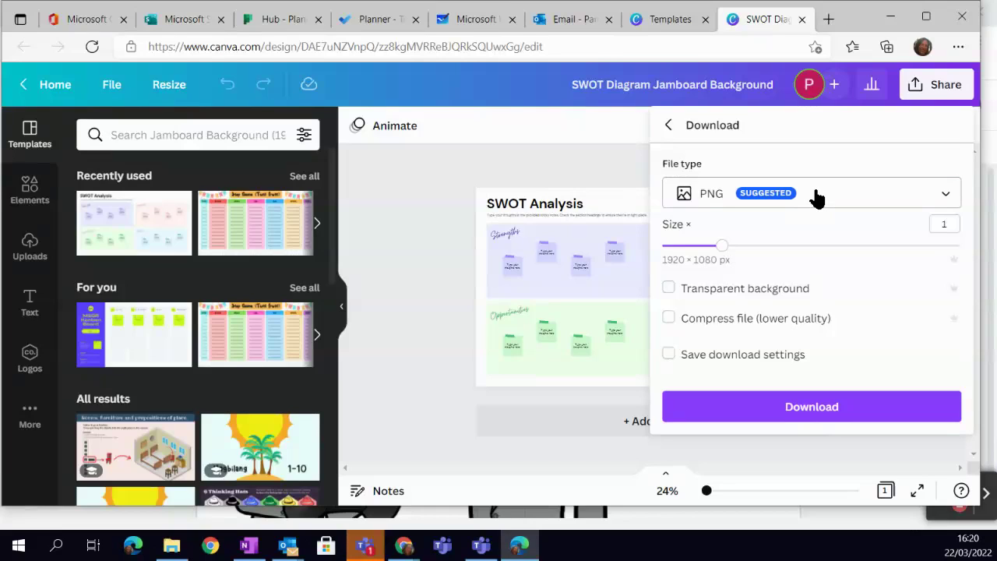
click(546, 267)
click(507, 266)
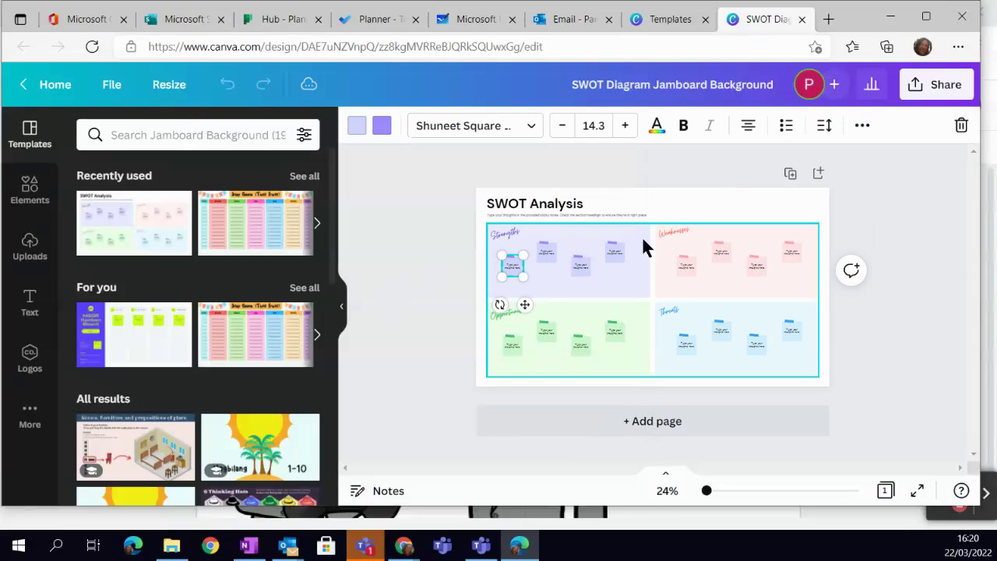
click(511, 230)
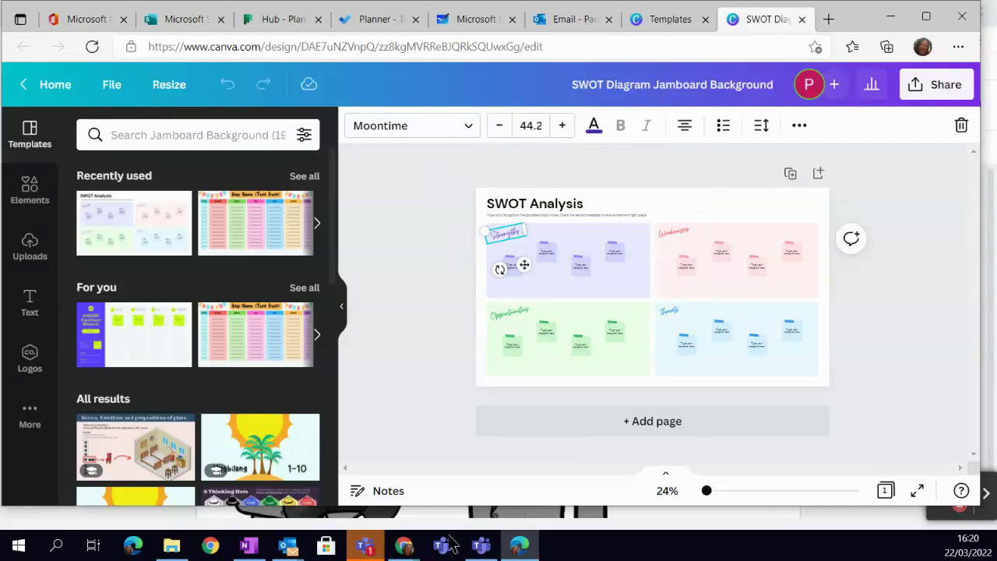
Step: Return to Jamboard and move forward to the blank third frame
mouse_move(403, 547)
click(366, 520)
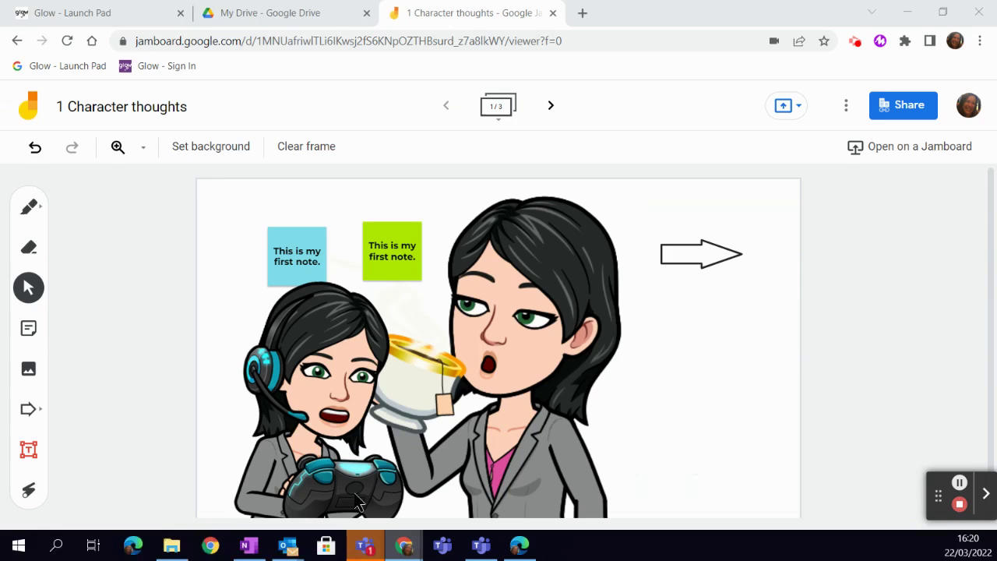
click(553, 107)
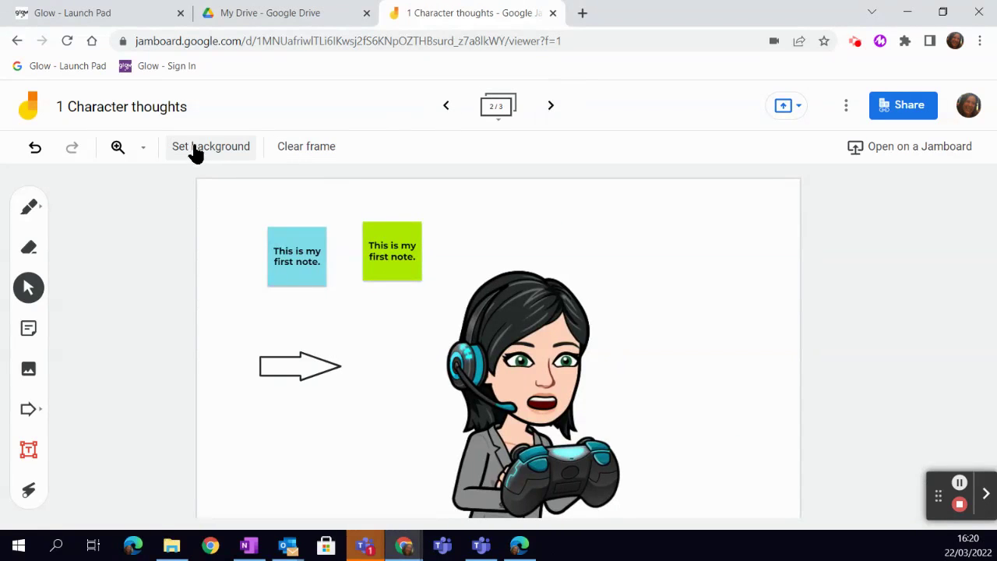
click(551, 107)
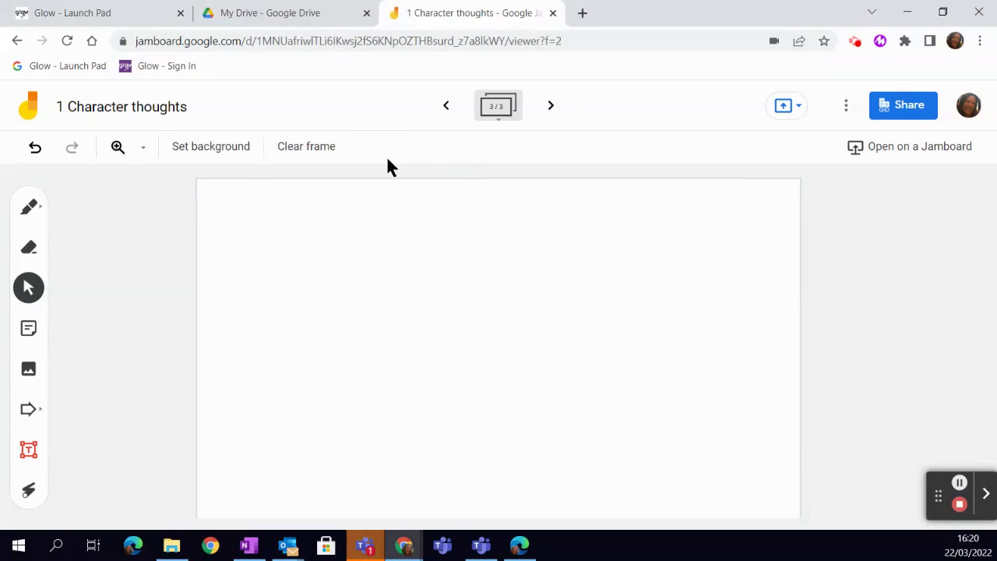
Step: Start setting an uploaded image as the frame background, browsing for the About me picture
click(231, 148)
click(446, 269)
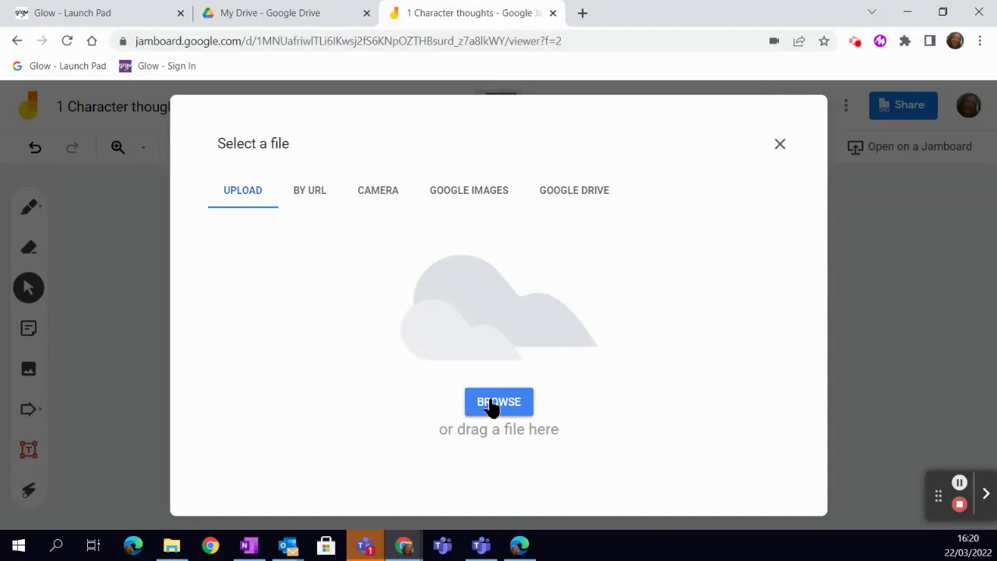
click(491, 405)
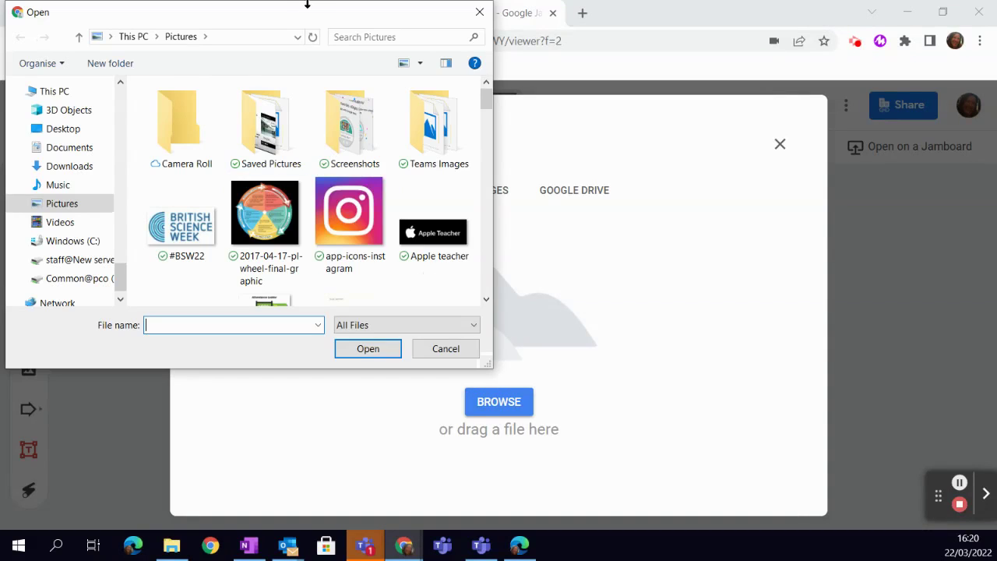
drag(298, 6, 47, 554)
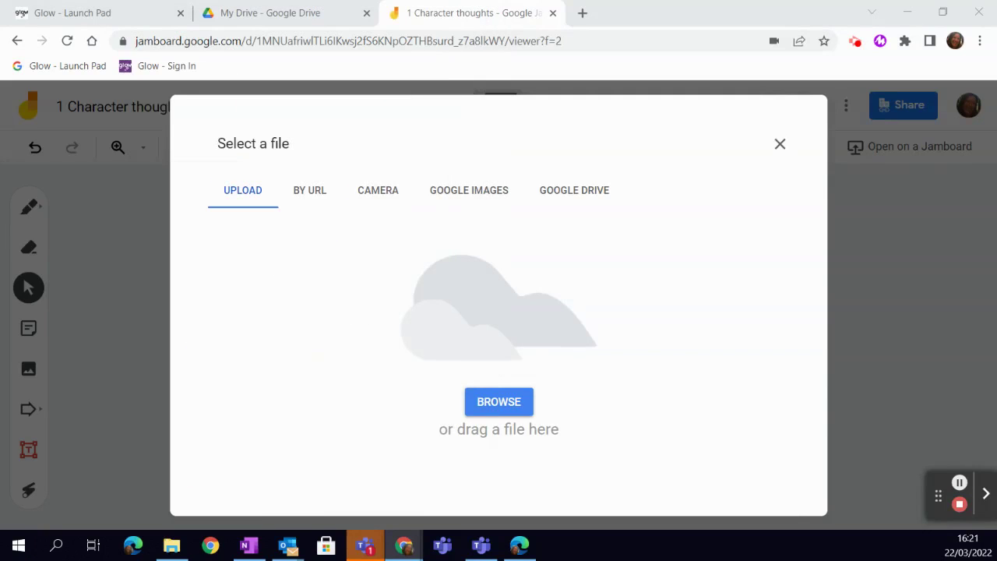